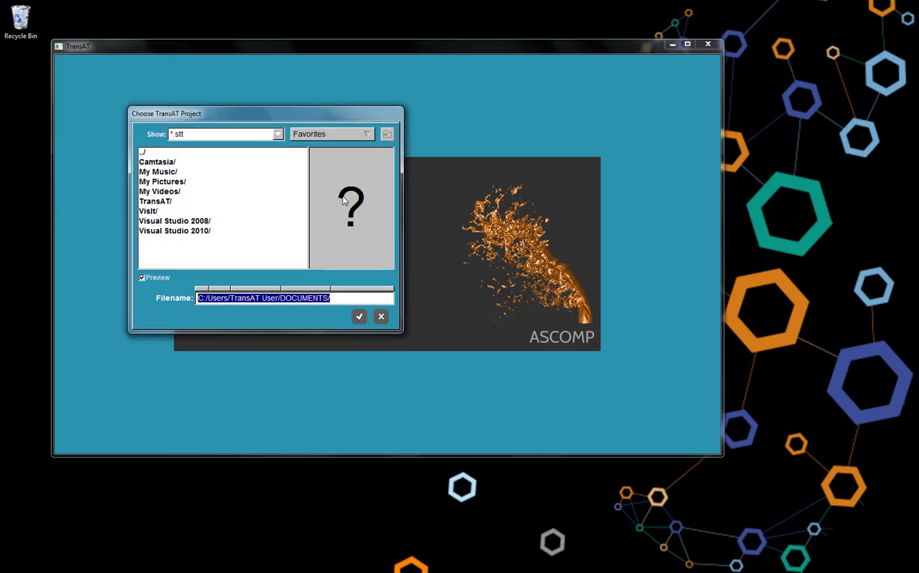
Open the cylinder_template.stt project from the TransAT/2.1 - cylinder folder and maximize the window
double_click(171, 203)
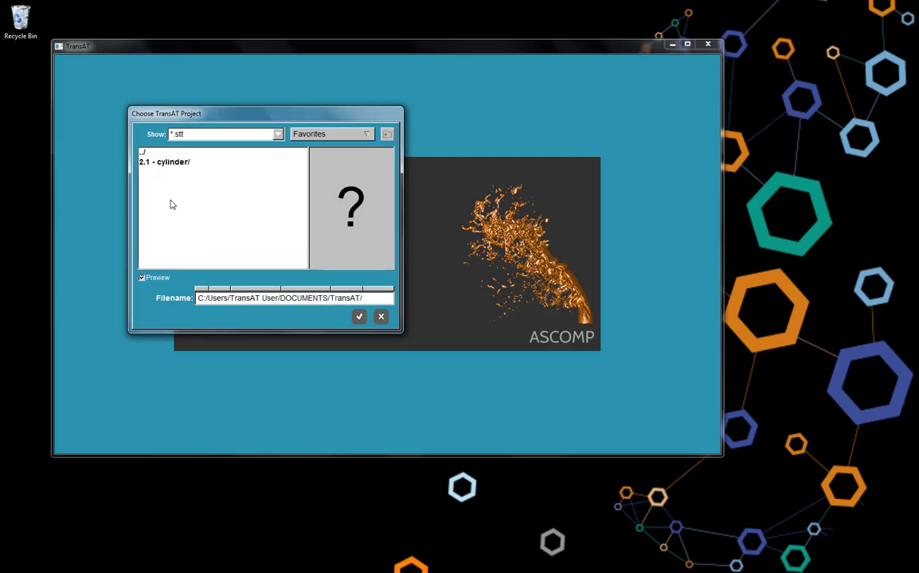
double_click(159, 161)
left_click(187, 164)
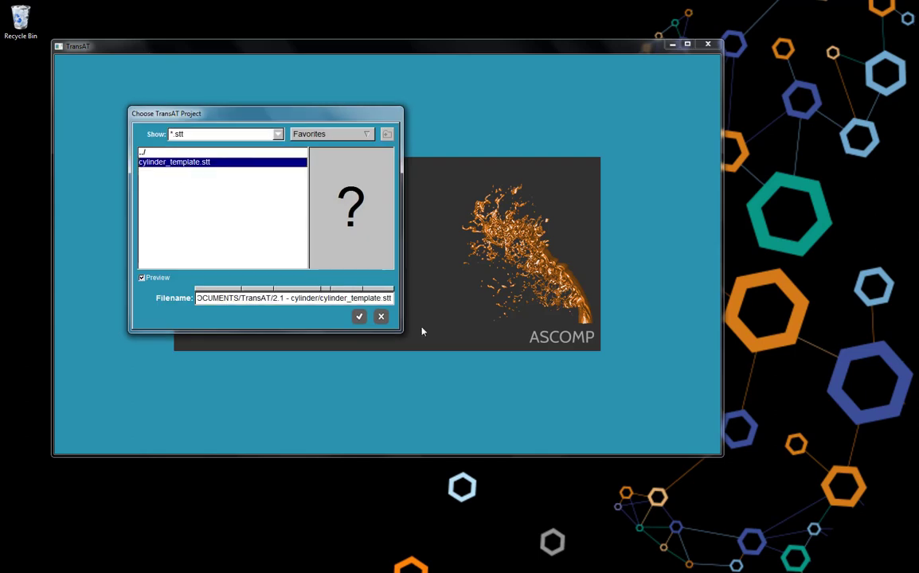
left_click(358, 317)
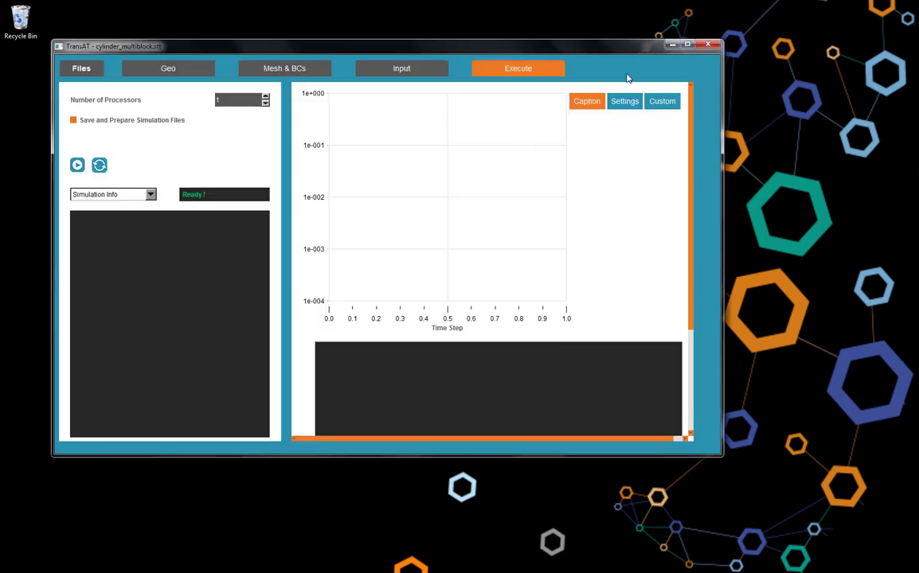
left_click(689, 45)
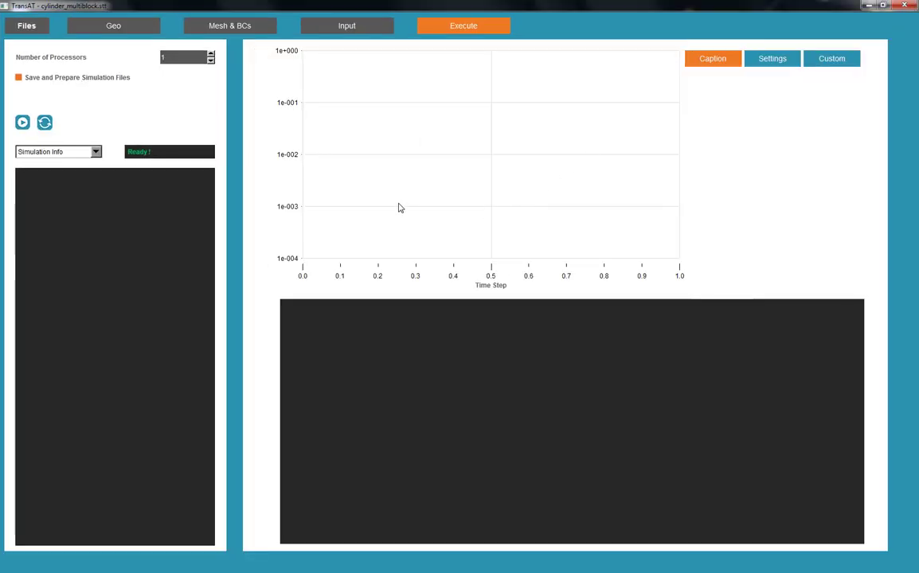
left_click(228, 27)
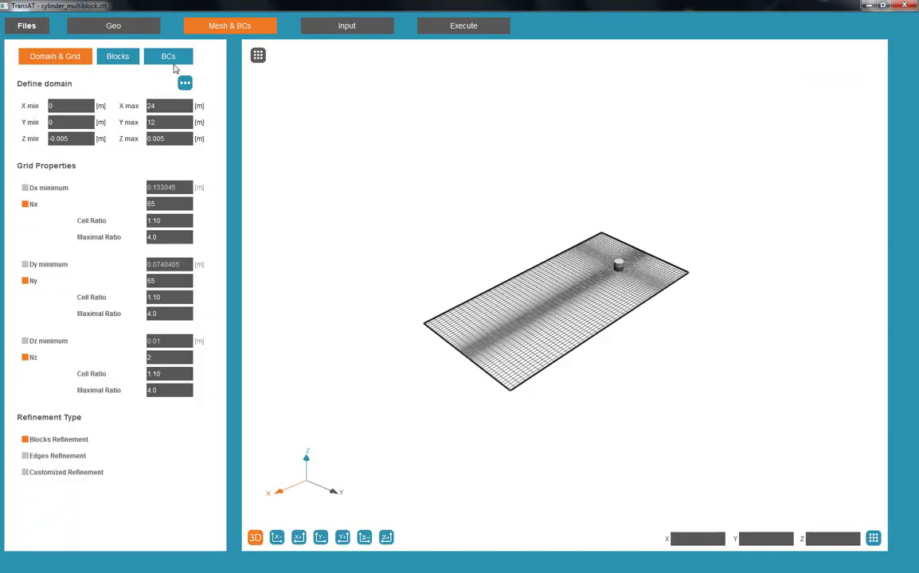
left_click(314, 31)
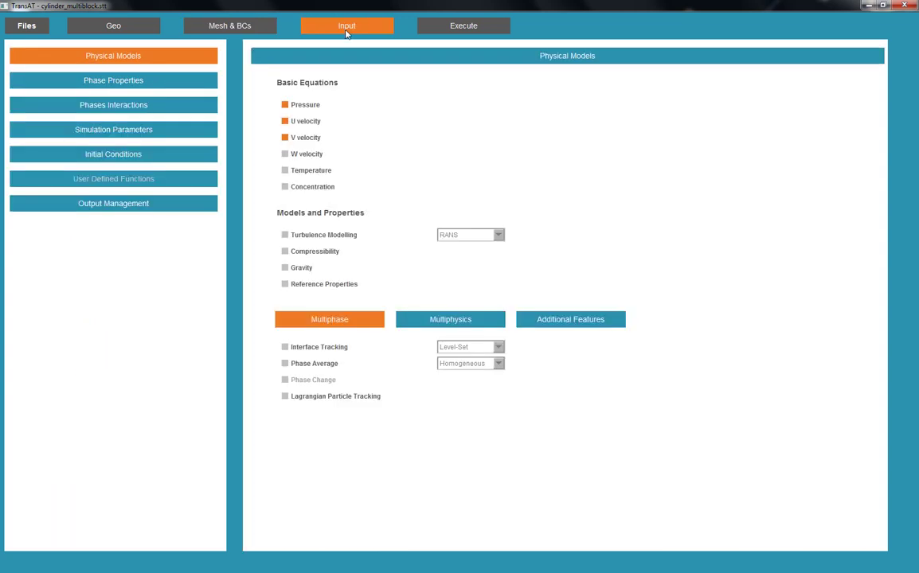
left_click(229, 28)
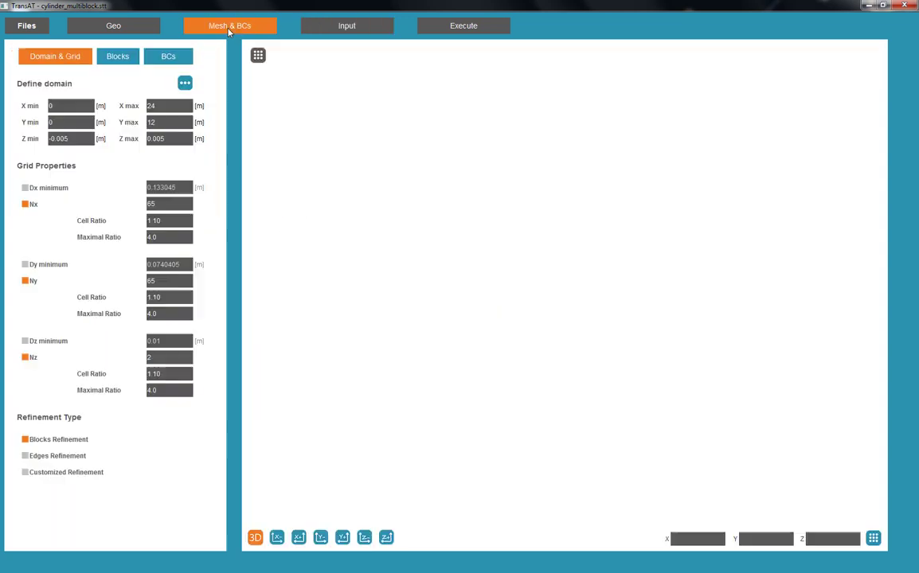
Begin saving the project as a copy and create a new directory named multiblock inside the 2.1 - cylinder folder
left_click(20, 27)
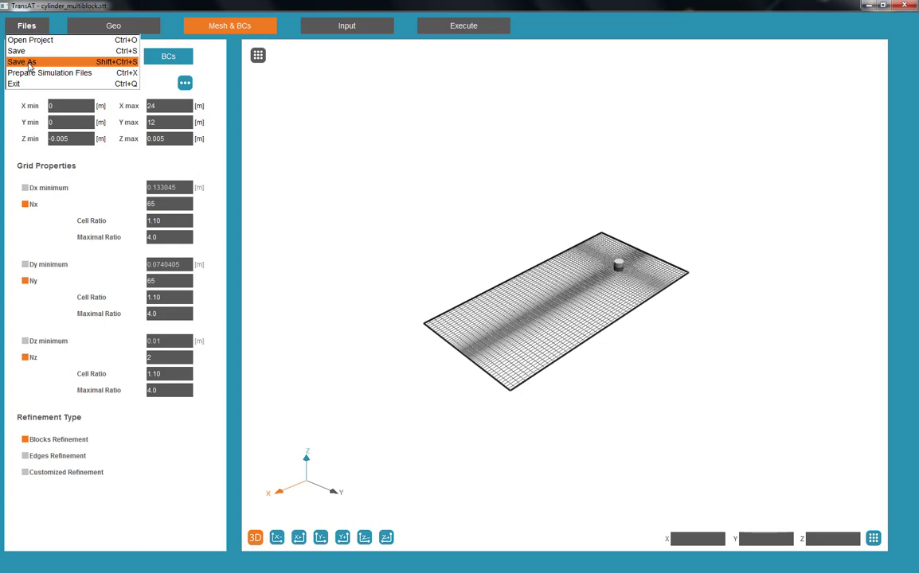
left_click(21, 63)
left_click(304, 213)
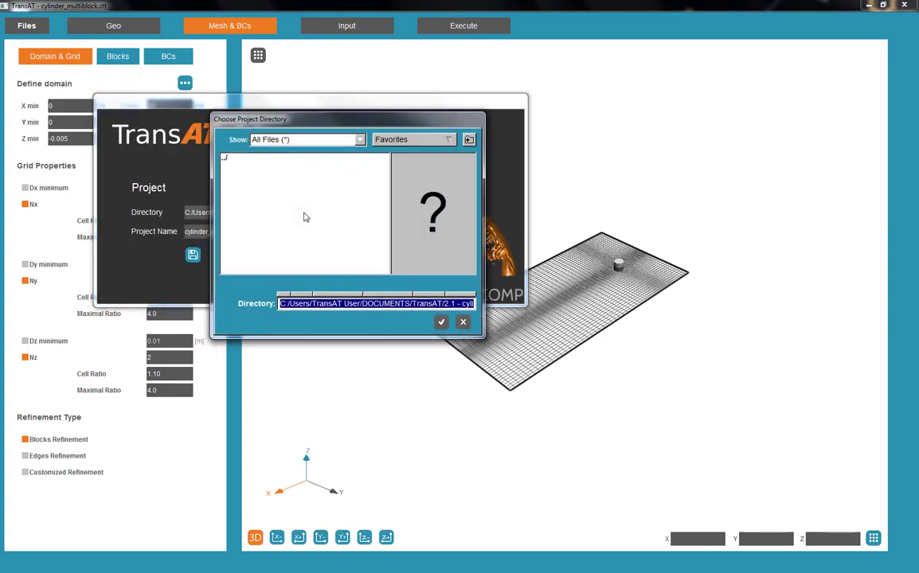
left_click(468, 139)
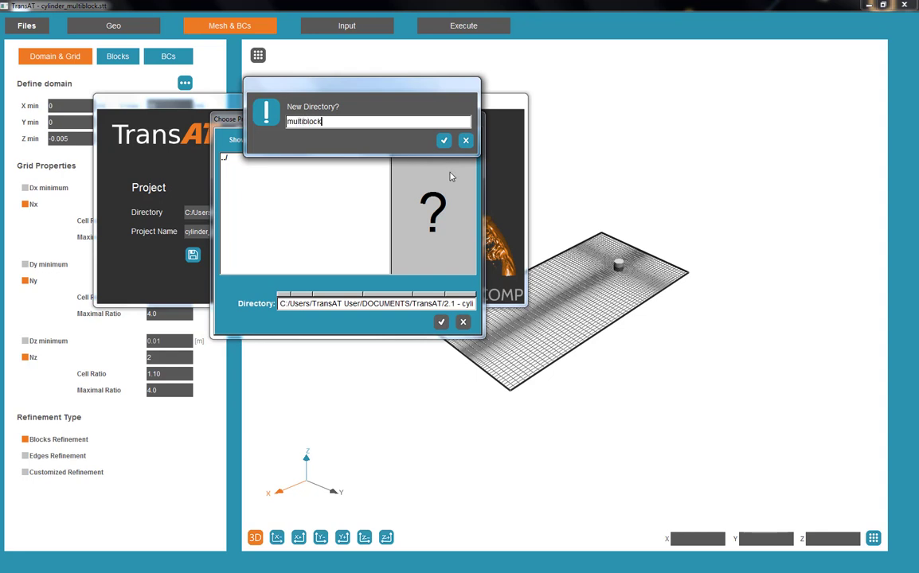
left_click(443, 141)
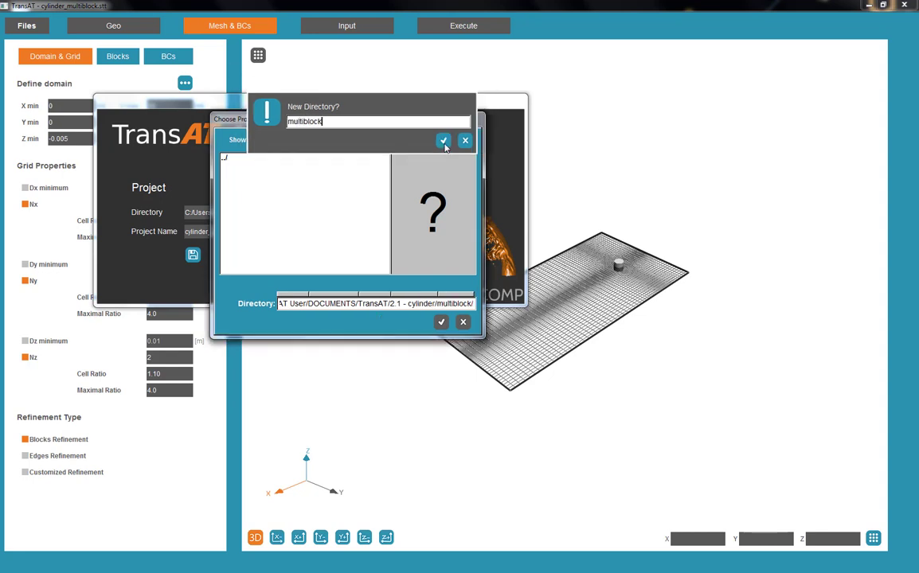
Choose the multiblock folder as the project directory and save the project under the name cylinder_multiblock
double_click(235, 159)
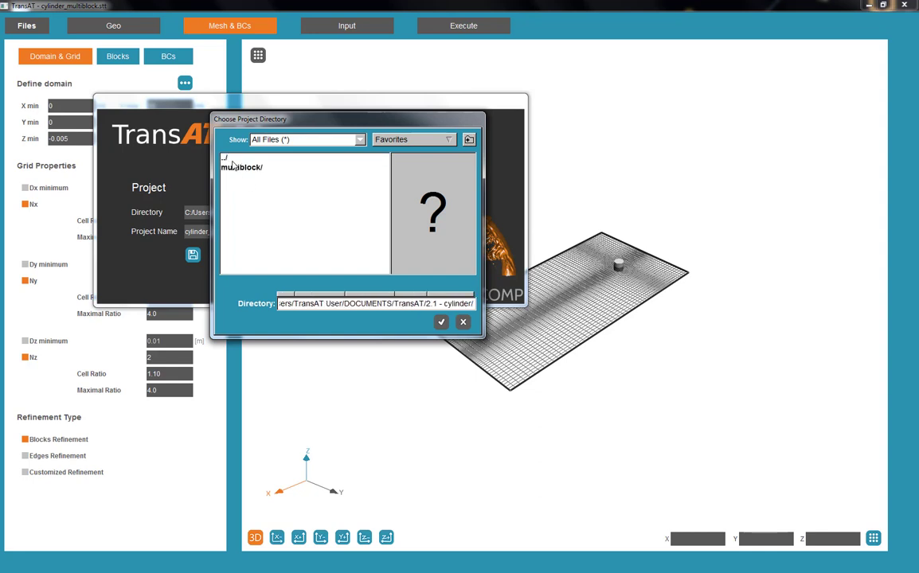
double_click(225, 158)
double_click(246, 168)
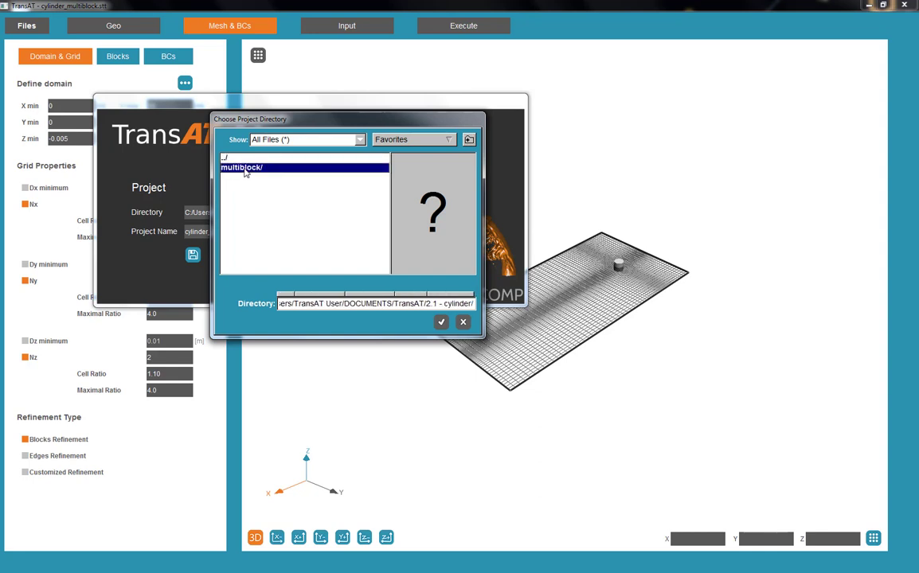
double_click(245, 168)
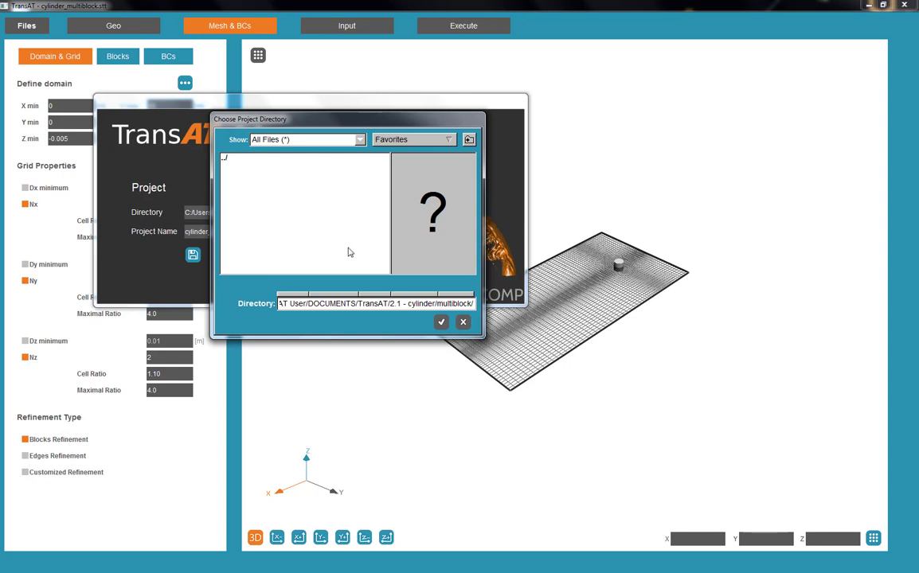
left_click(442, 323)
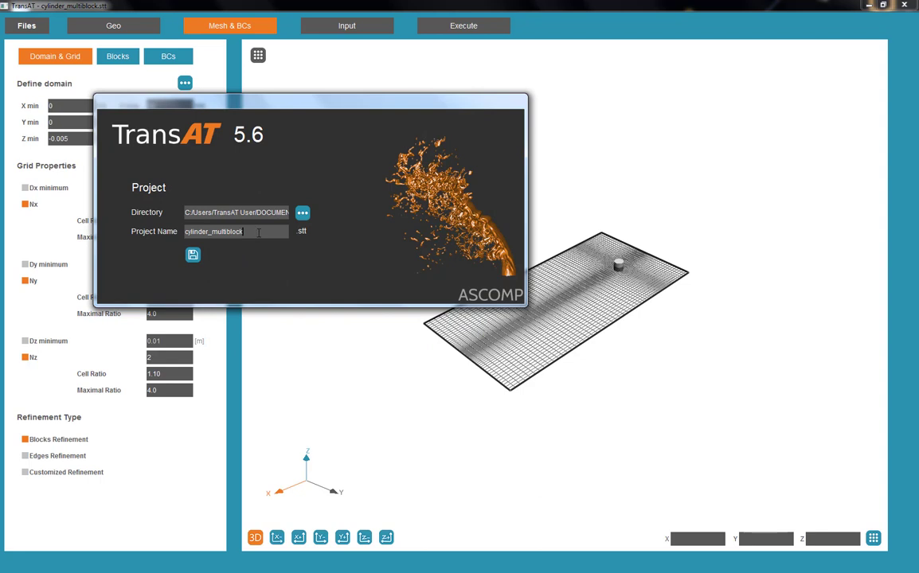
left_click(193, 255)
left_click_drag(206, 231, 271, 229)
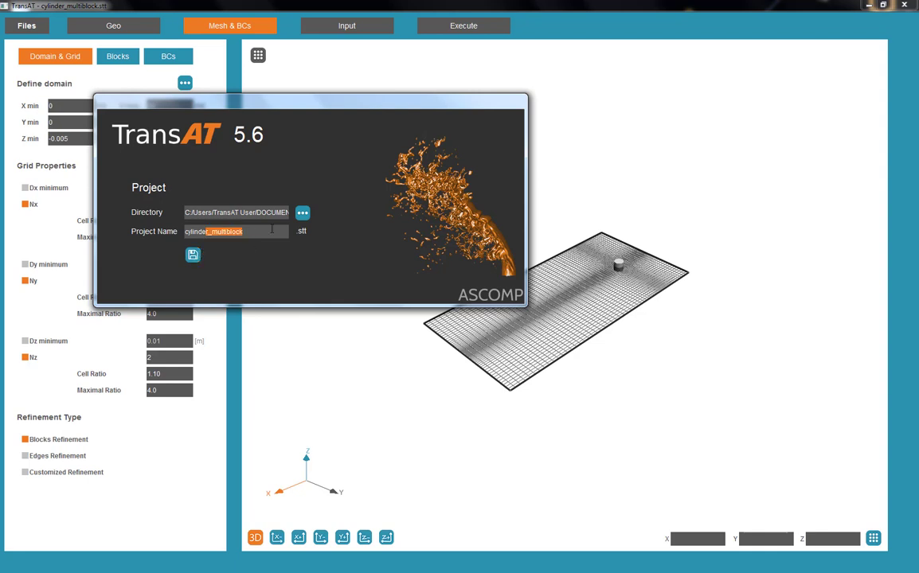
left_click(193, 254)
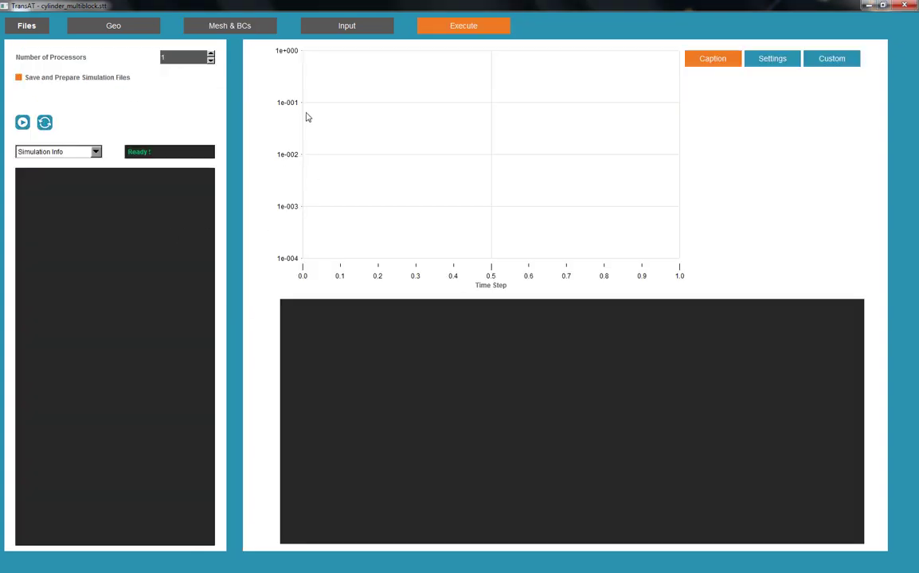
Set the grid's number of cells to Nx 69 and Ny 49 in the domain and grid settings
left_click(230, 25)
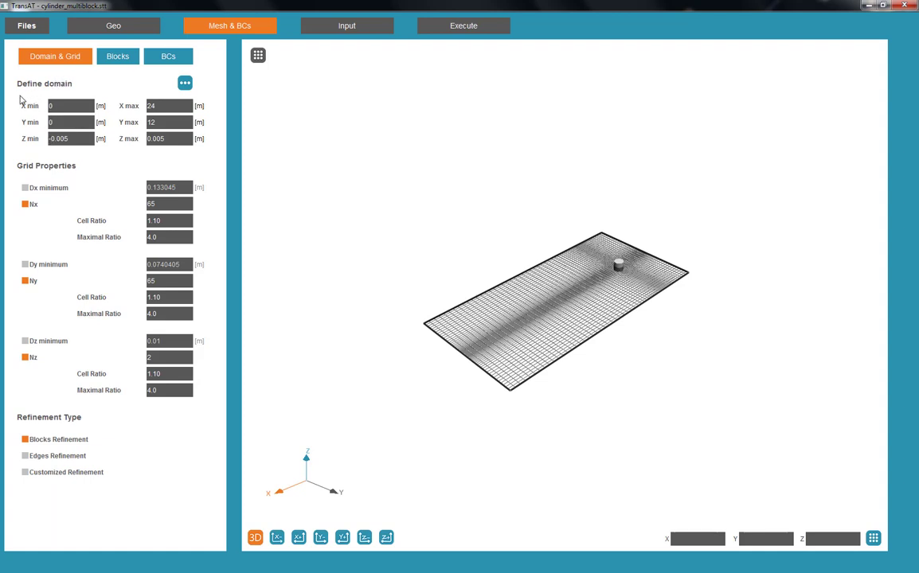
double_click(137, 360)
left_click_drag(162, 204, 138, 204)
type("69")
left_click_drag(159, 283, 144, 284)
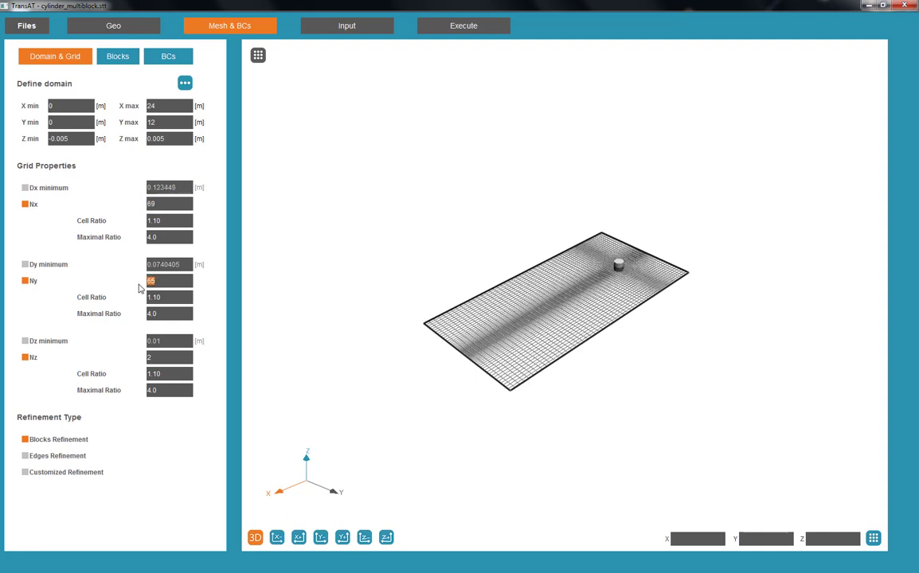
type("49")
Divide the domain's grid into two blocks in the X direction and two in the Y direction, without shrinking
left_click(119, 59)
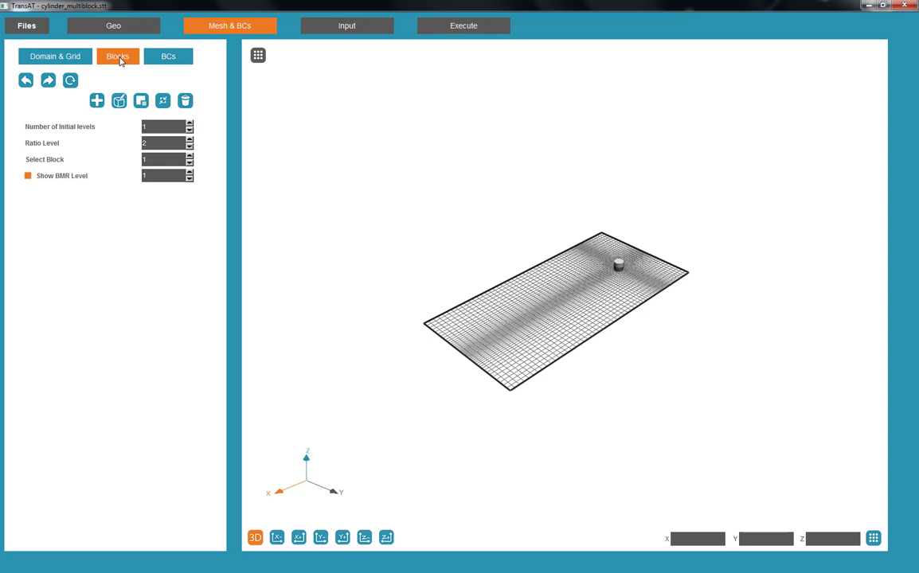
left_click(163, 100)
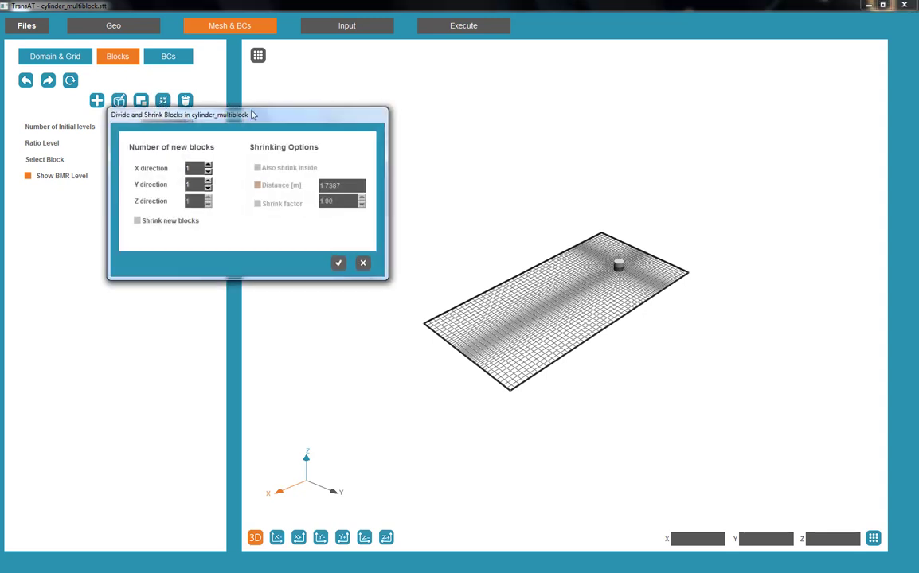
left_click_drag(252, 115, 389, 120)
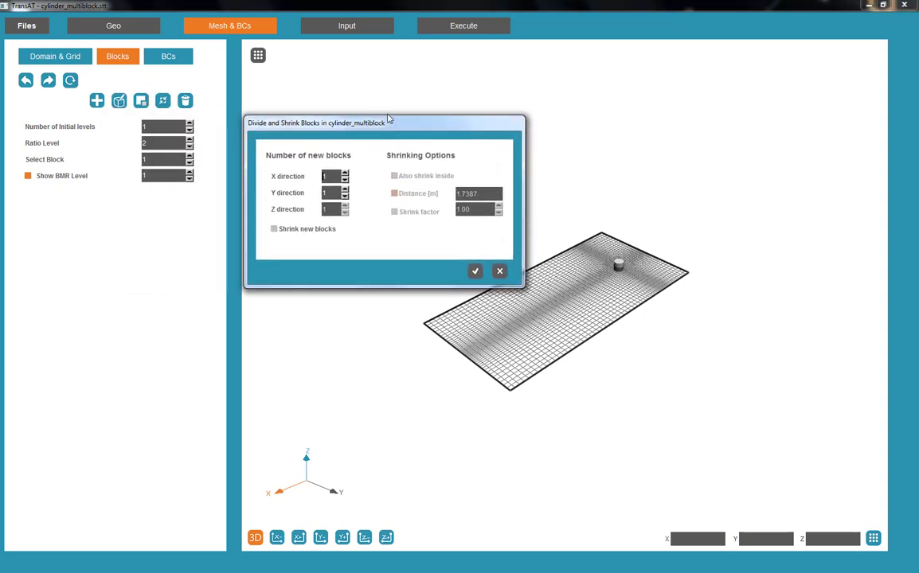
left_click(344, 173)
left_click(475, 273)
left_click_drag(474, 273, 487, 287)
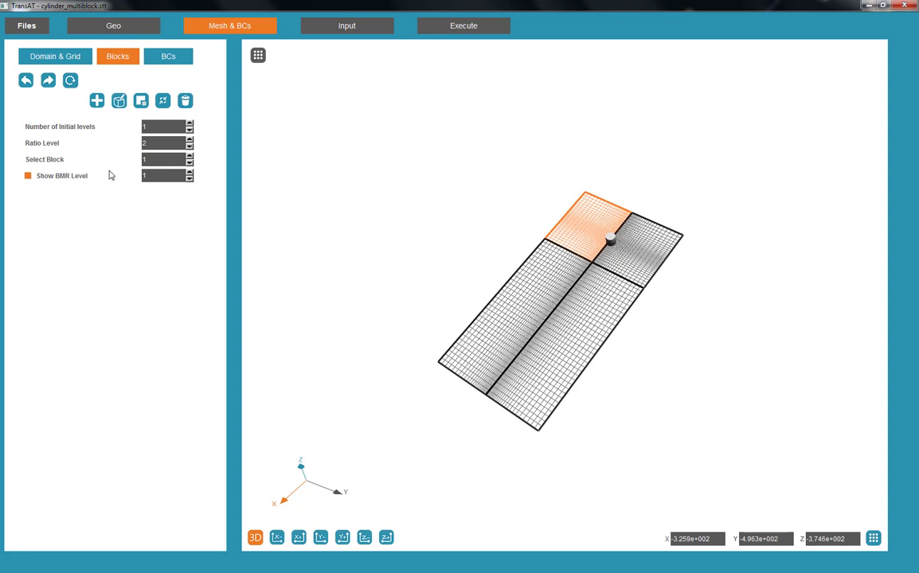
Save the project with the divided grid blocks
left_click(148, 55)
left_click(304, 26)
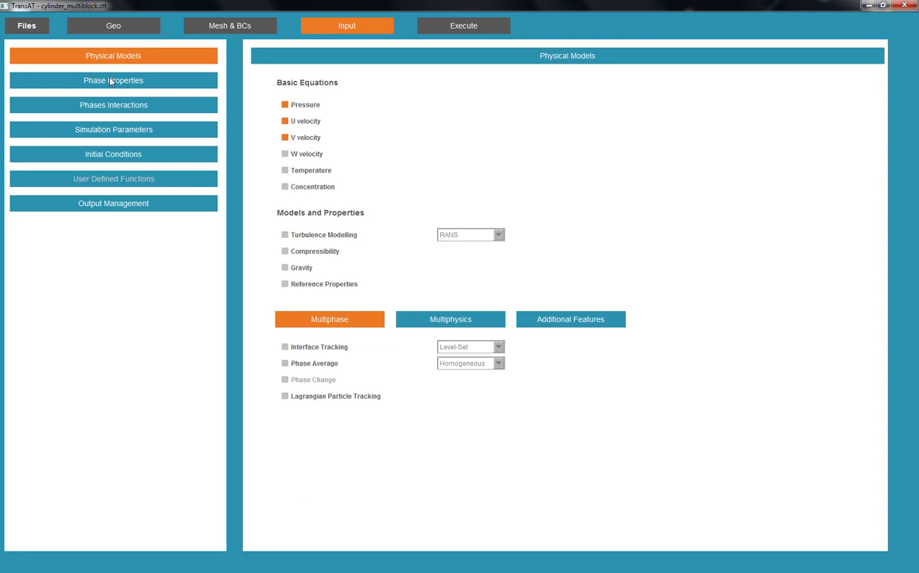
left_click(32, 29)
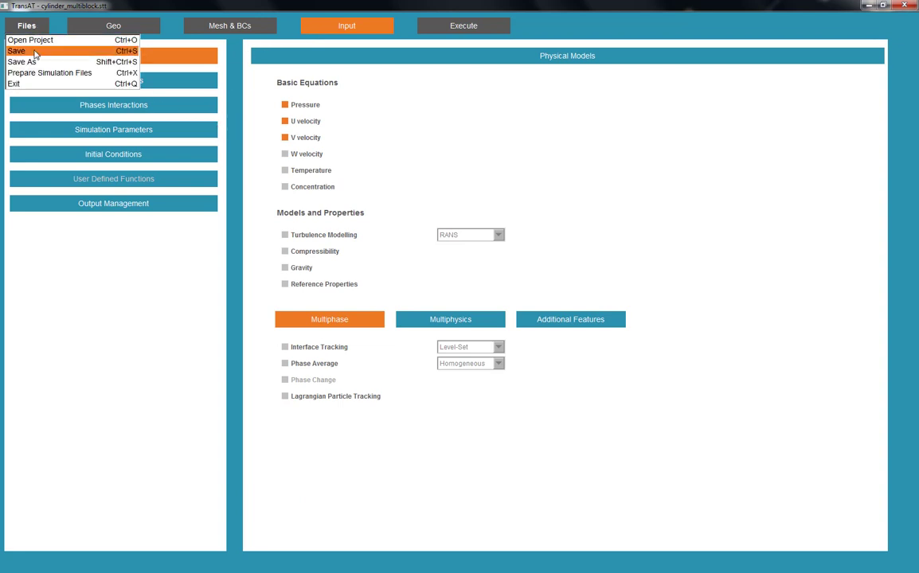
left_click(35, 53)
Set the number of processors to 3 and start the simulation
left_click(450, 30)
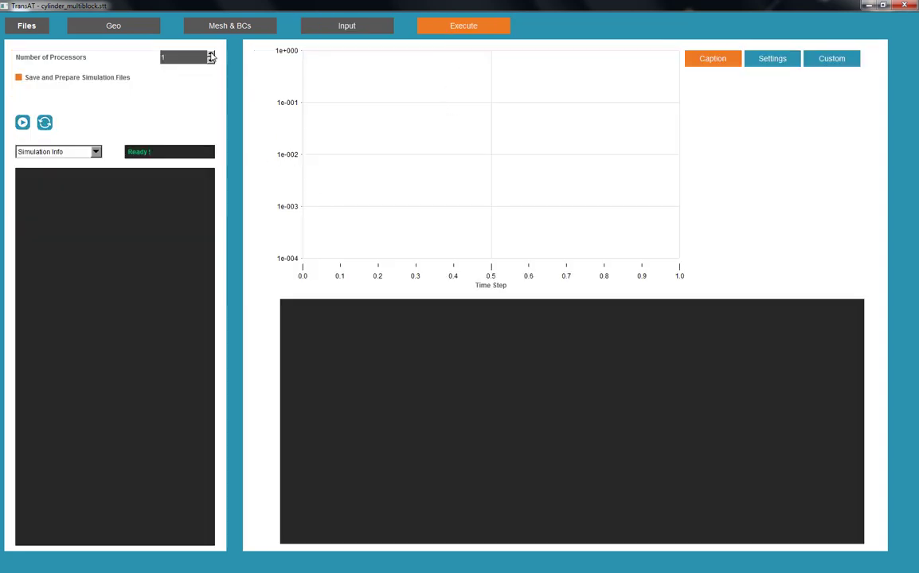
left_click_drag(181, 58, 125, 57)
left_click(22, 123)
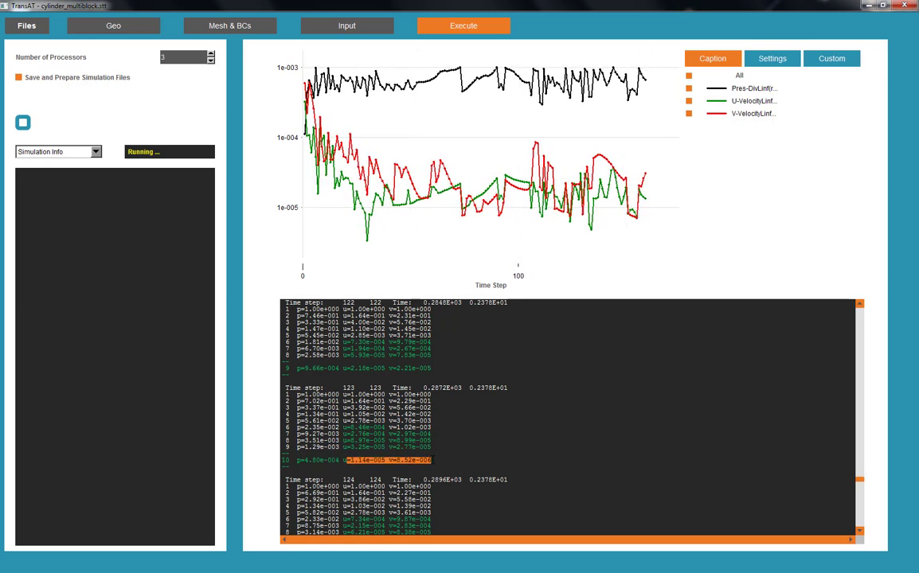
Examine the latest solver log output and go through the run information categories, from License Info to SarP Info
left_click_drag(859, 475, 860, 535)
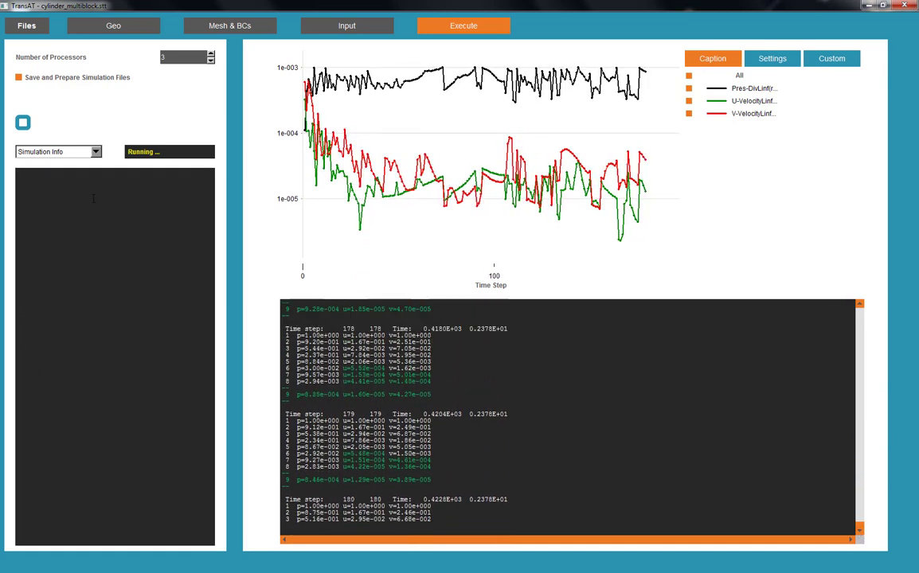
left_click(74, 152)
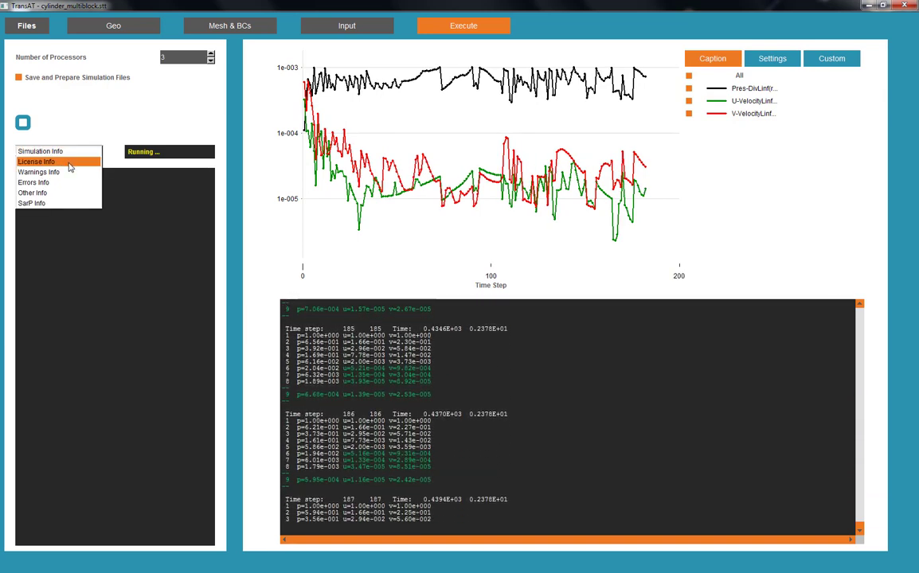
left_click(70, 164)
left_click(71, 155)
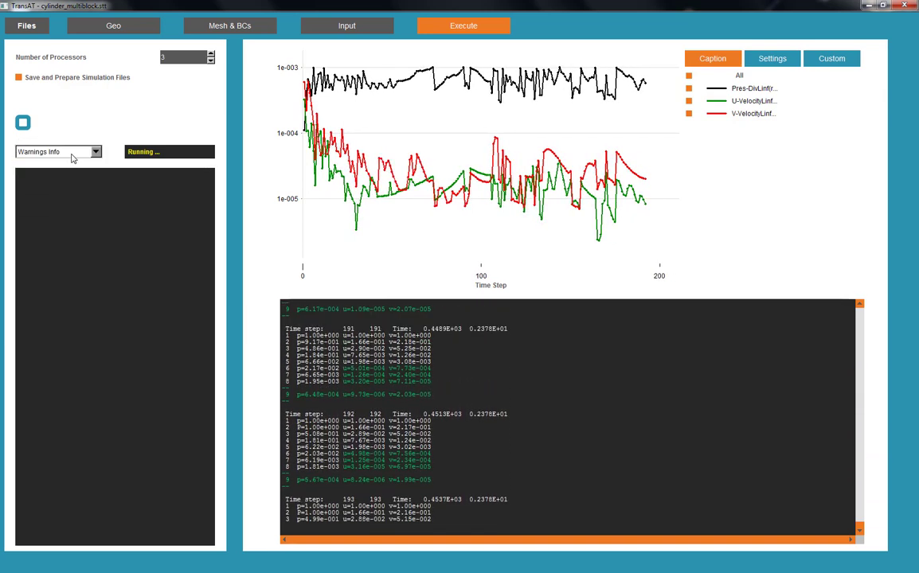
left_click(72, 153)
left_click(70, 172)
left_click(69, 155)
left_click(69, 162)
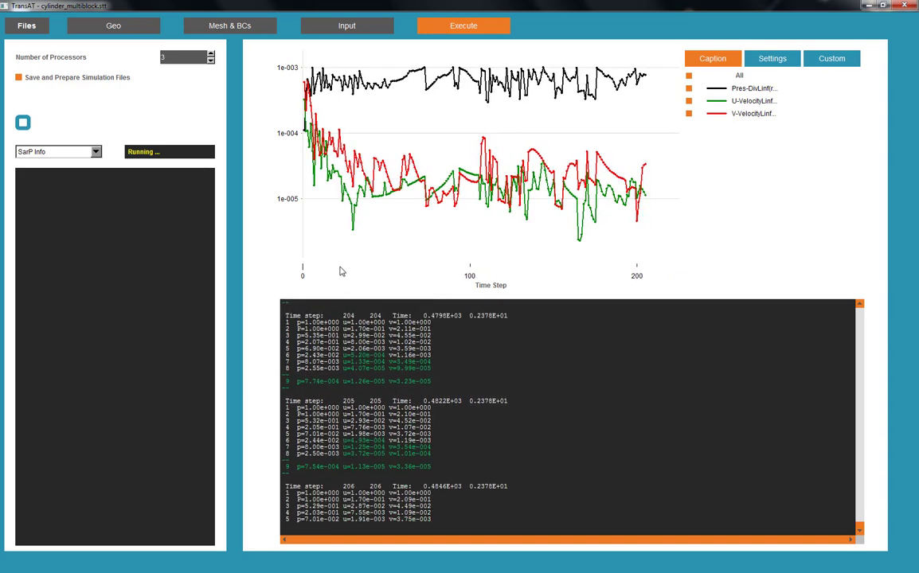
Stop the running simulation and reset the run so the residual plot and solver log are cleared
left_click(22, 122)
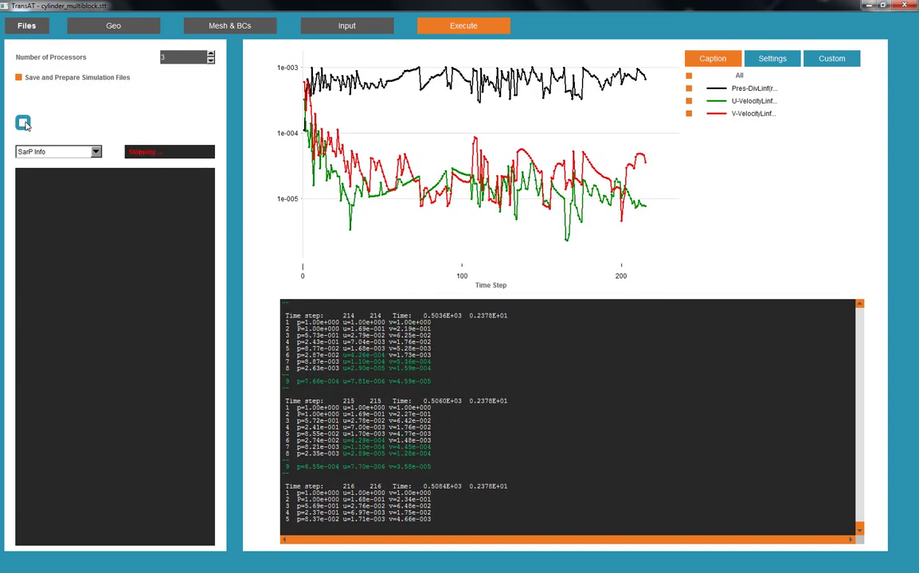
left_click(36, 24)
left_click(36, 37)
double_click(46, 66)
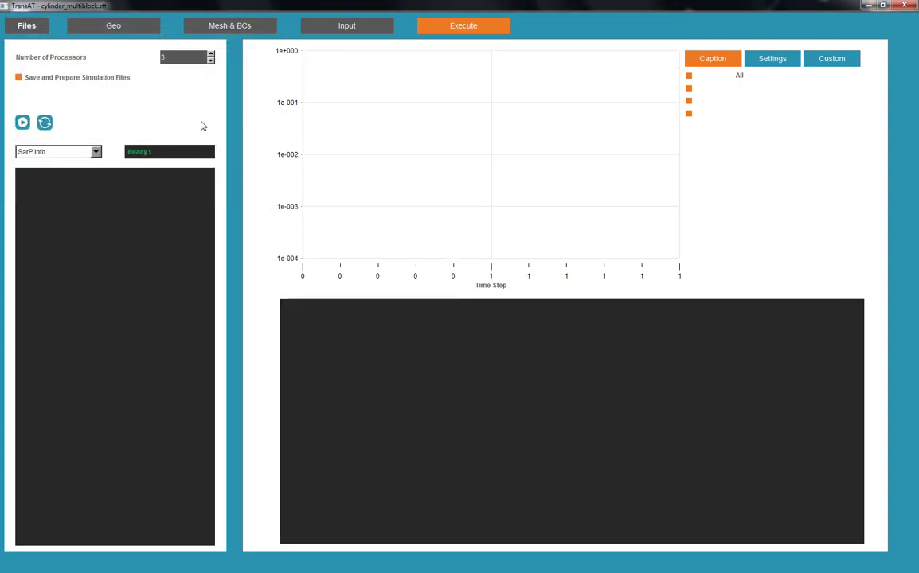
Start the simulation again and display the Simulation Info for the run
left_click(22, 122)
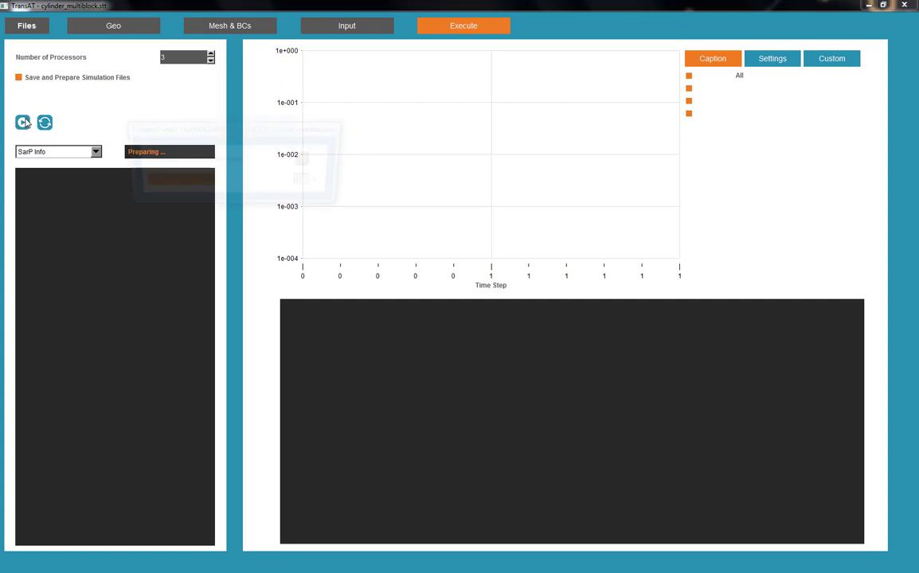
left_click(72, 153)
left_click(63, 99)
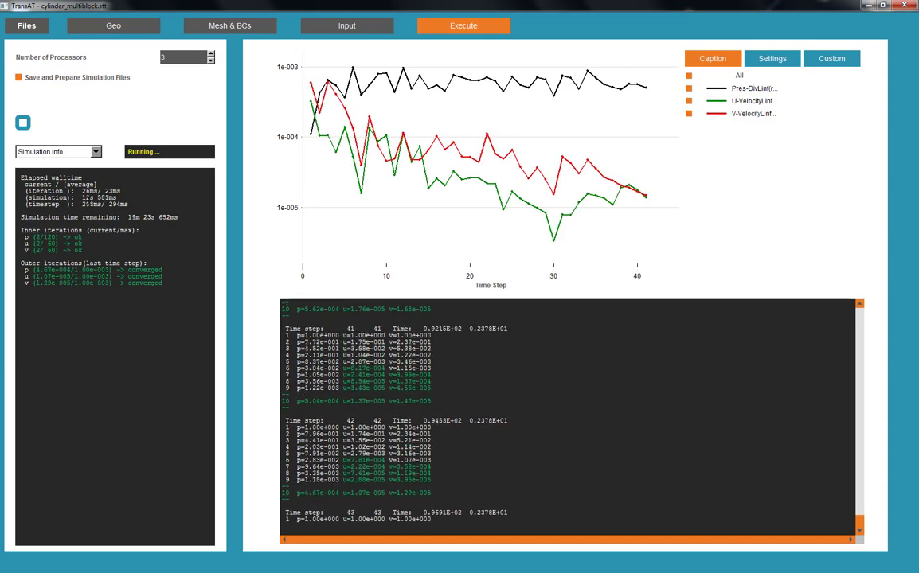
Go through the run information categories from License Info to SarP Info, then return to Simulation Info and check the remaining simulation time
left_click(75, 151)
left_click(68, 161)
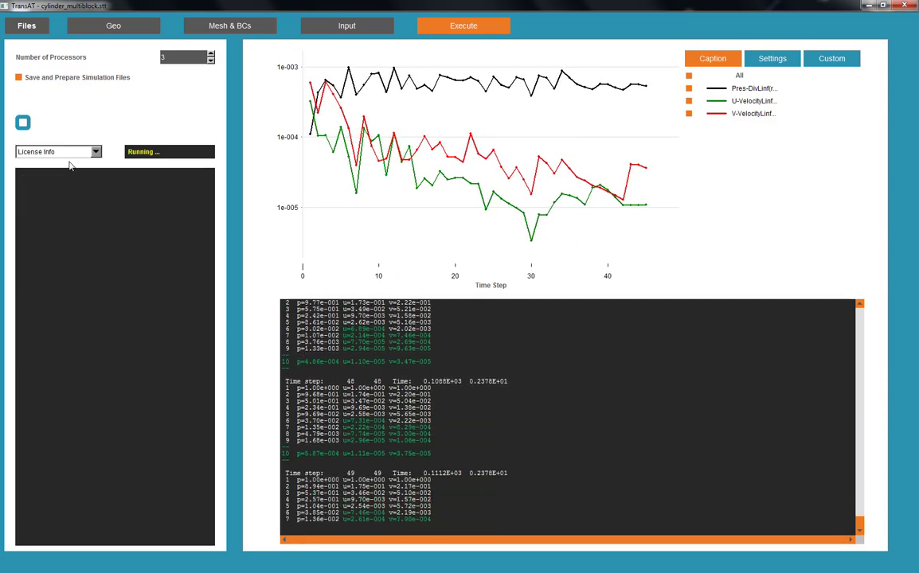
left_click(69, 152)
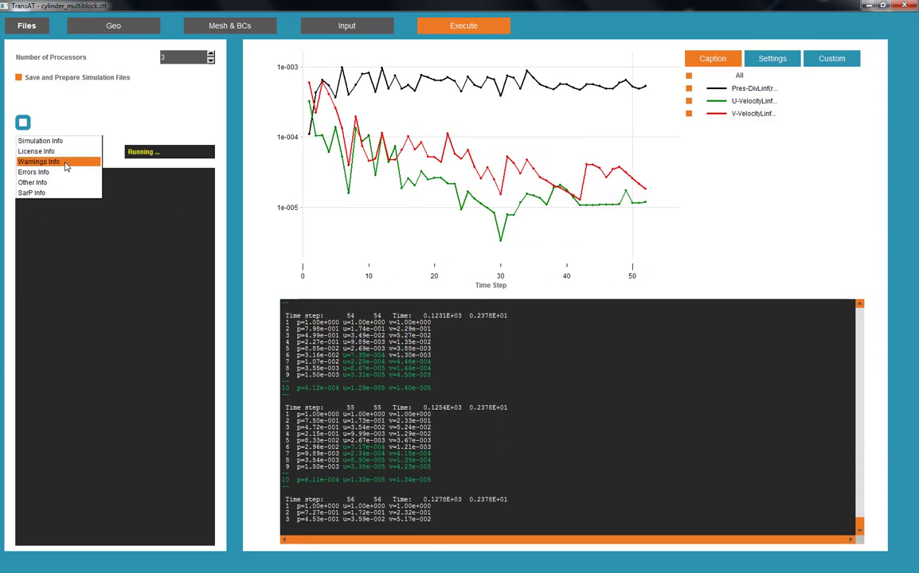
left_click(68, 167)
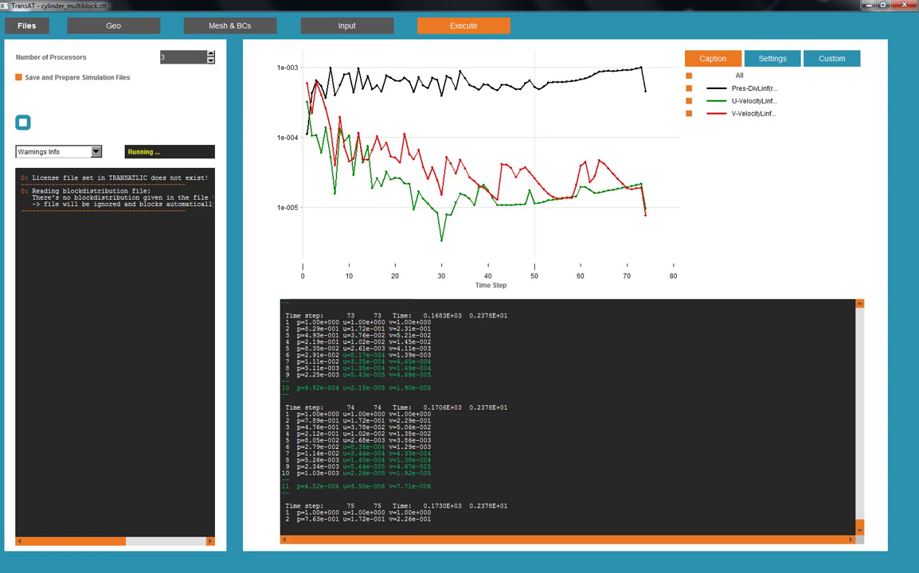
left_click(70, 158)
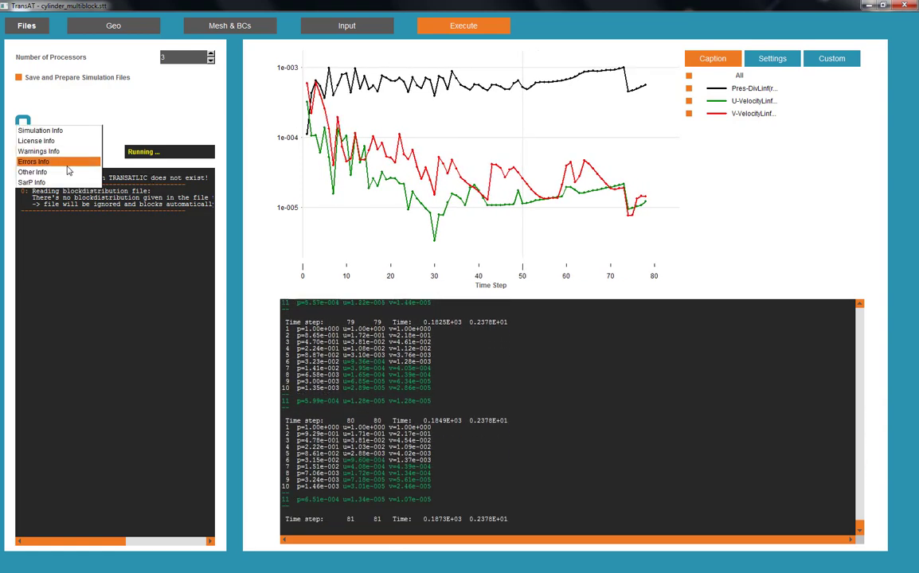
left_click(66, 148)
left_click(70, 158)
left_click(64, 162)
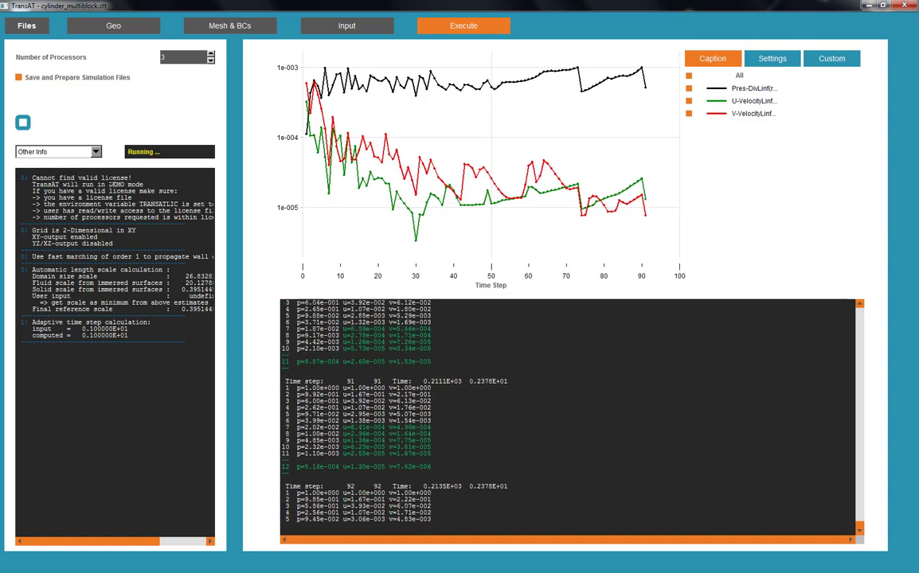
left_click(70, 151)
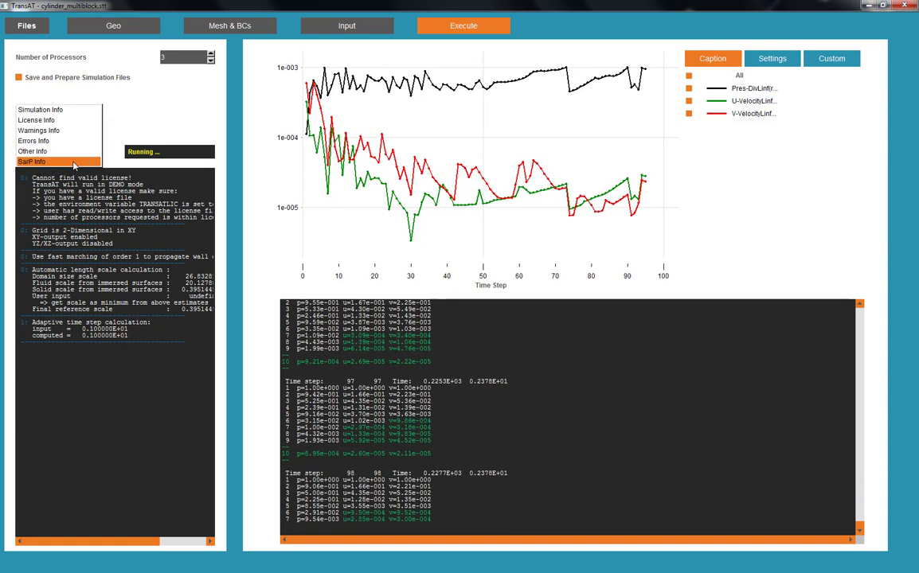
left_click(68, 168)
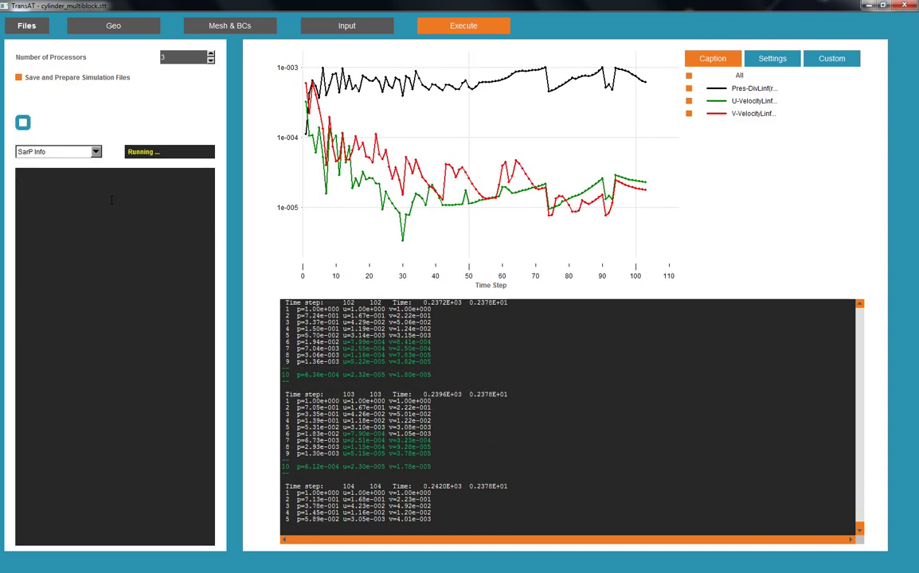
left_click(80, 152)
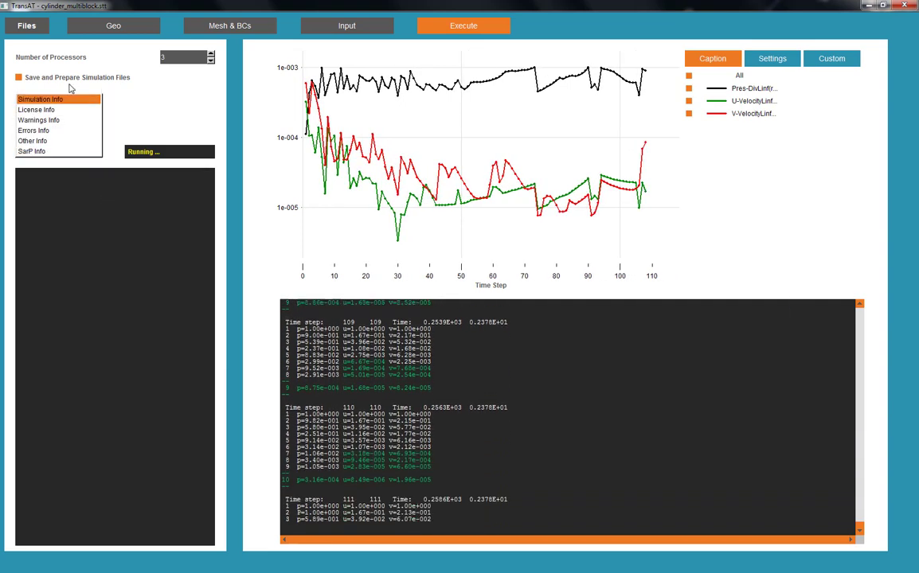
left_click(68, 98)
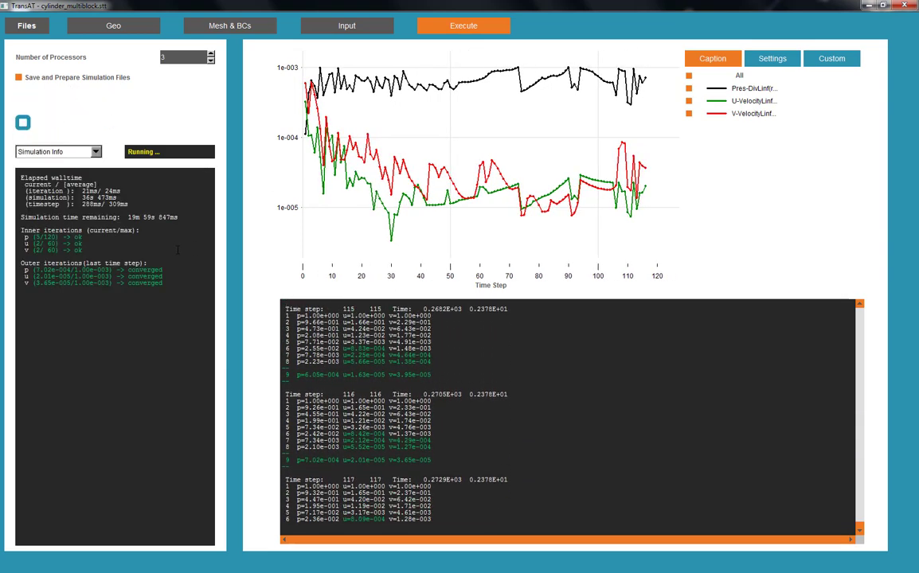
left_click_drag(125, 219, 186, 221)
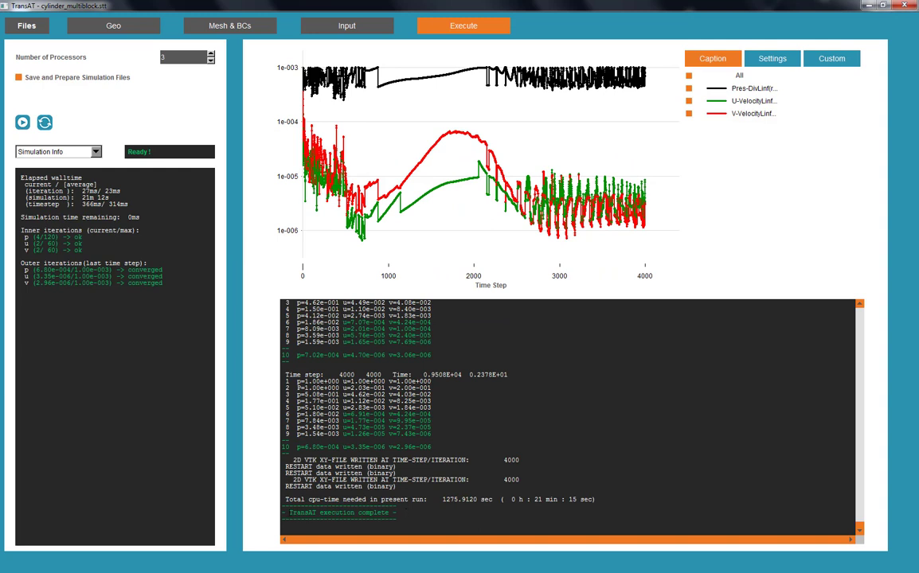
Examine the end of the solver log: the completion message, the output-file time step, and the final step's time and time-step size
left_click_drag(285, 513, 398, 519)
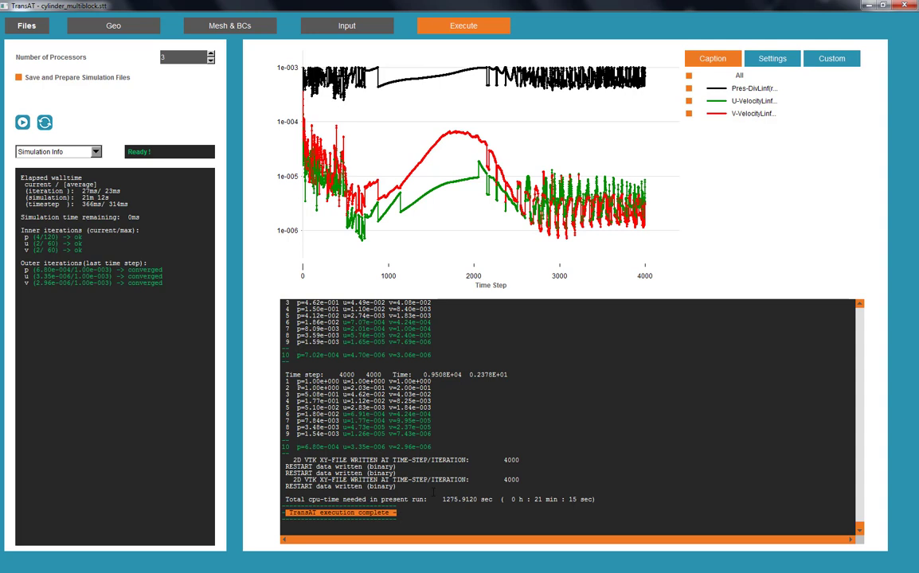
left_click_drag(503, 460, 526, 461)
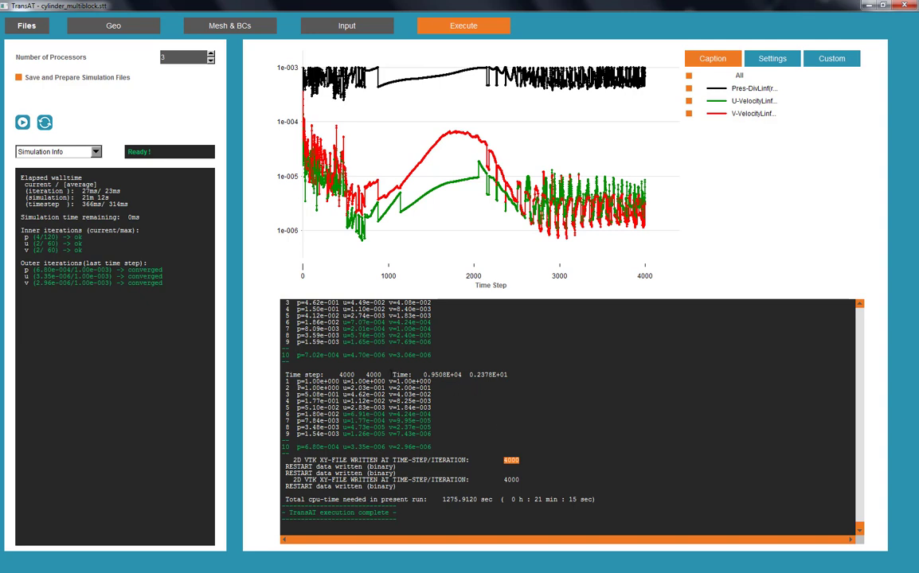
left_click_drag(423, 374, 460, 374)
left_click_drag(470, 375, 514, 376)
scroll(515, 390, "up", 4)
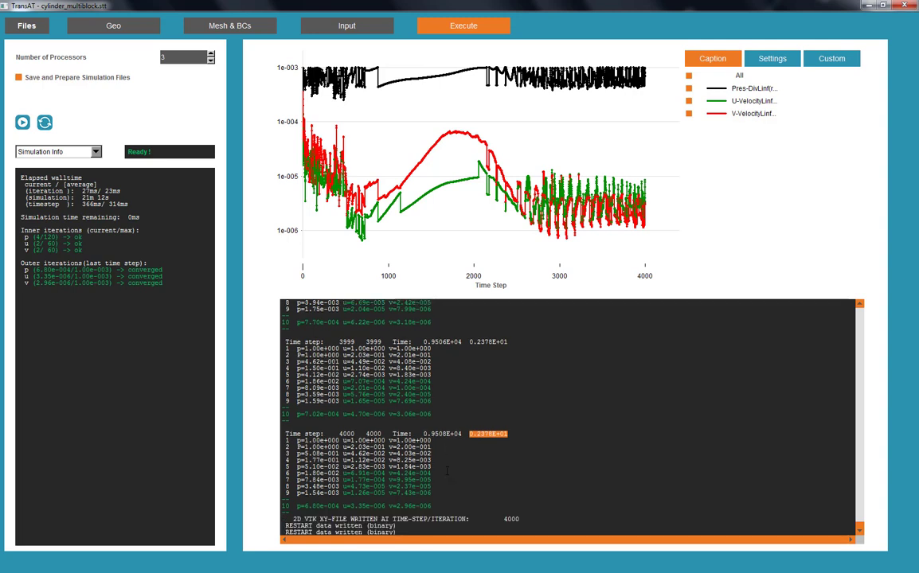
double_click(508, 480)
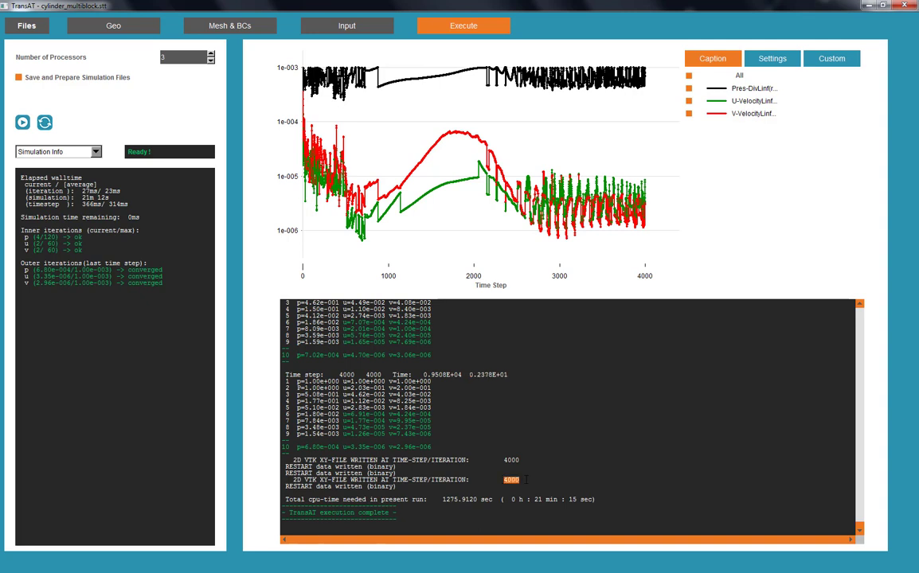
left_click_drag(420, 371, 437, 376)
left_click(435, 377)
Open the project cylinder_template.stt from the 2.1 - cylinder folder and display its mesh and boundary conditions
left_click(19, 27)
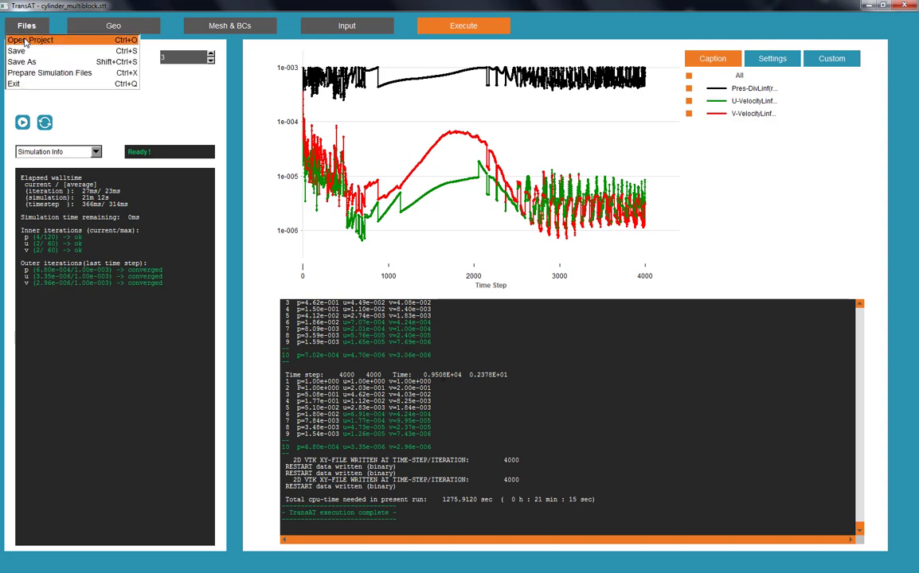
left_click(24, 41)
double_click(34, 46)
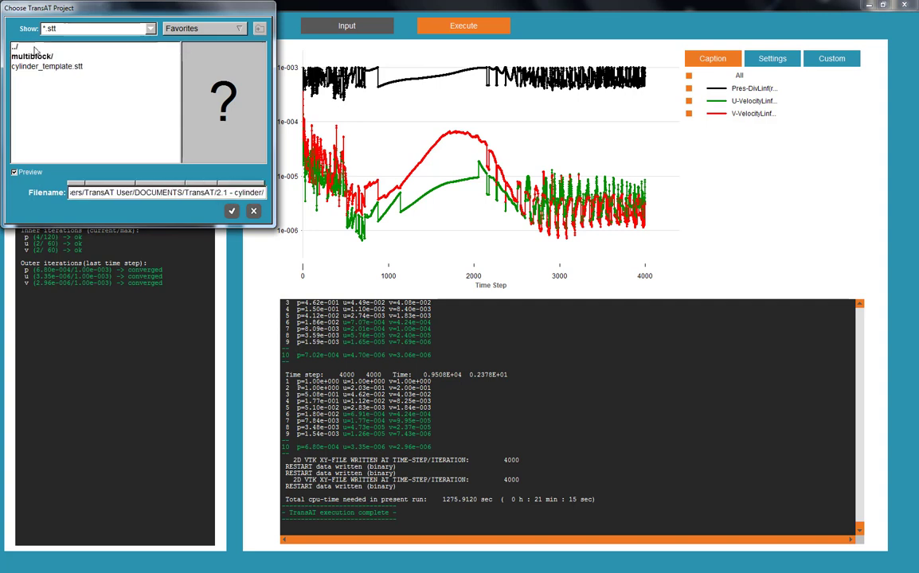
double_click(47, 67)
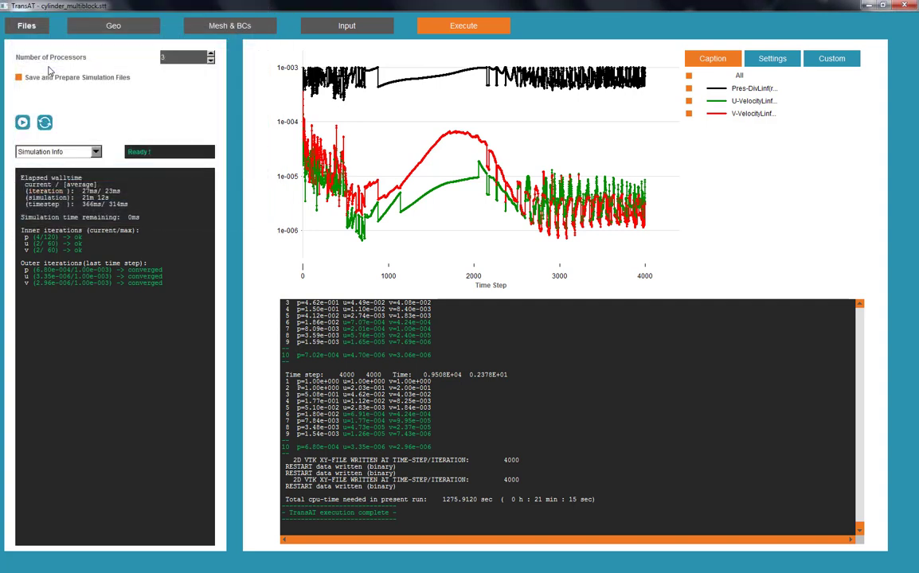
left_click(226, 30)
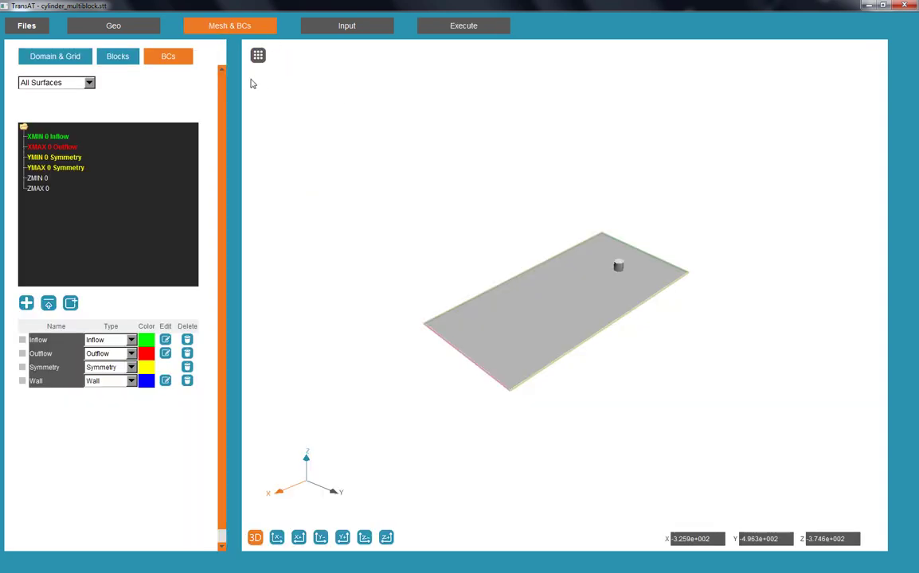
Begin saving the project as a copy, creating a new directory bmr inside 2.1 - cylinder as its location
left_click(38, 30)
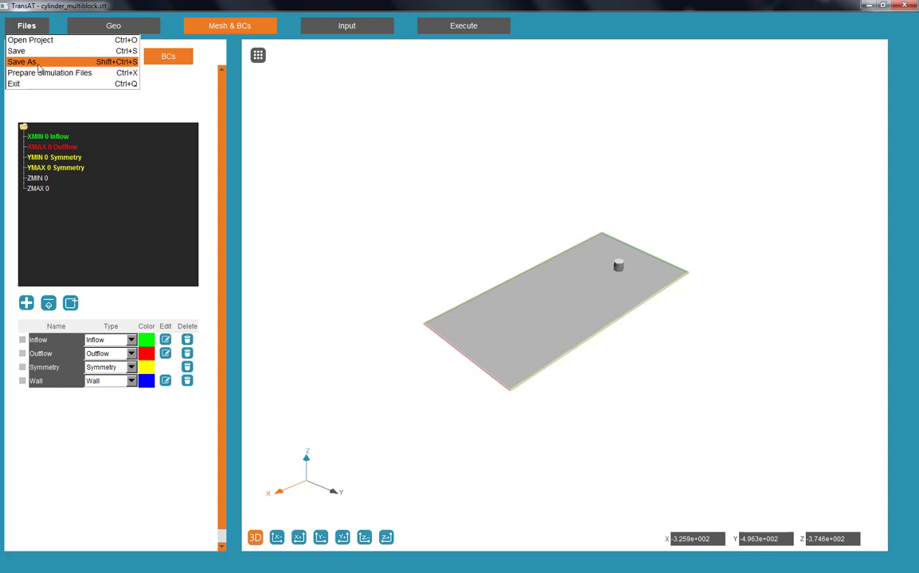
left_click(38, 64)
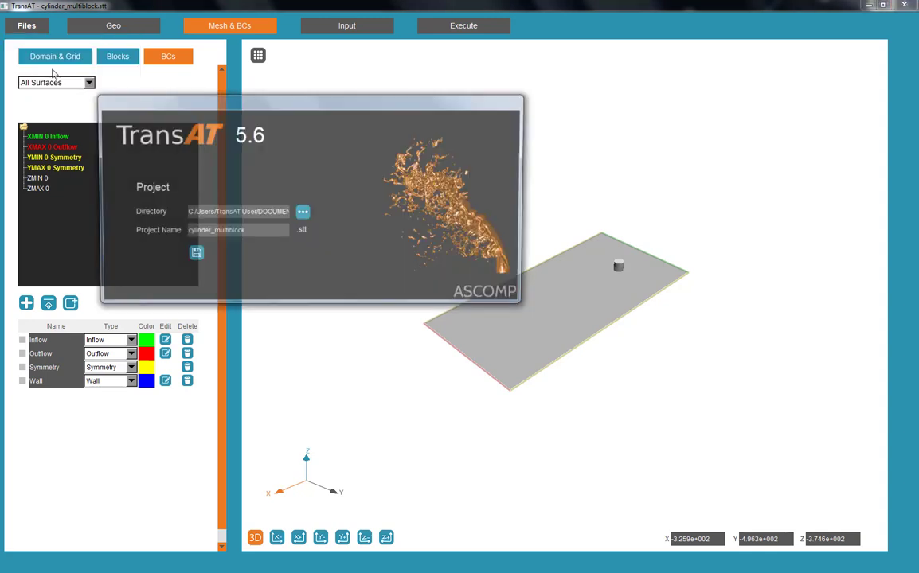
left_click(301, 213)
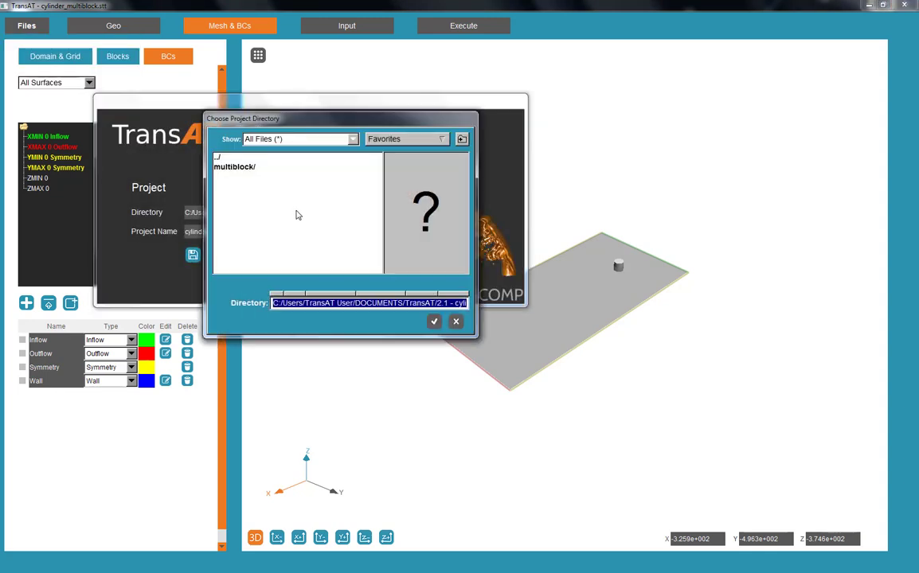
left_click(460, 139)
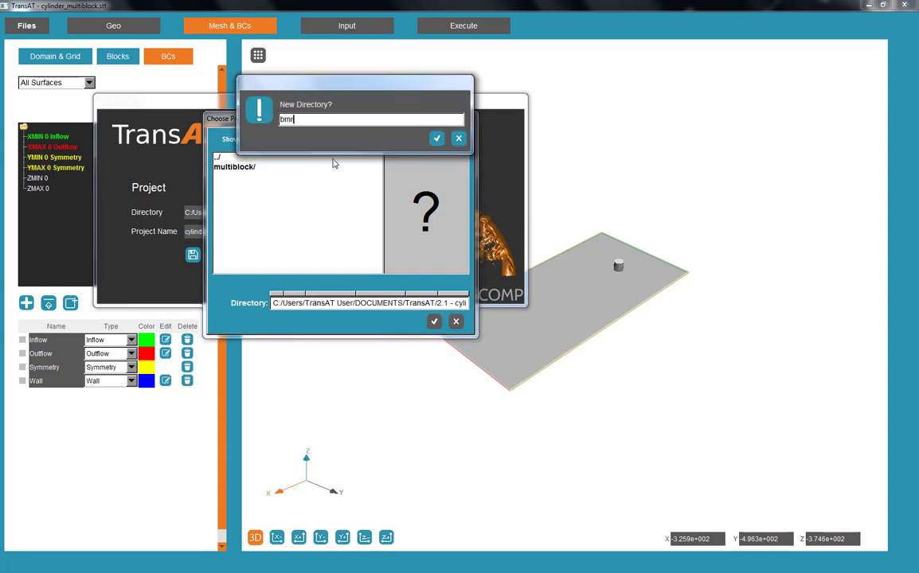
type("bmr")
left_click(436, 139)
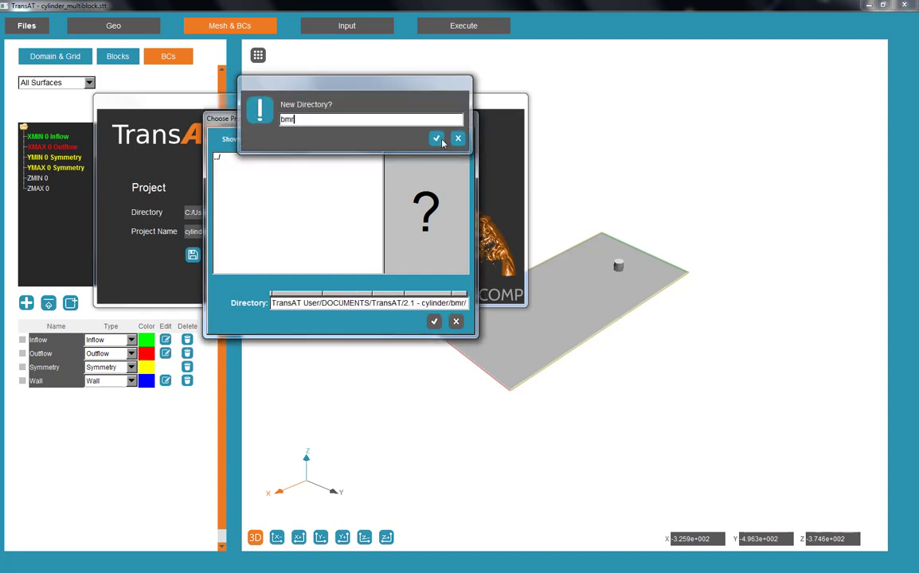
left_click(434, 322)
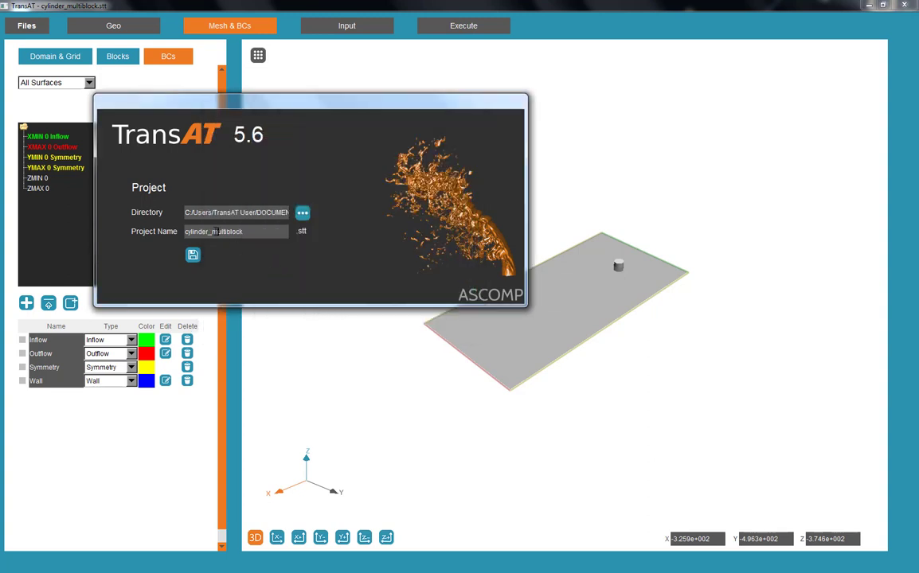
Name the project copy cylinder_bmr and save it
left_click_drag(218, 231, 271, 236)
key("BackSpace")
key("BackSpace")
type("bmr")
left_click(191, 257)
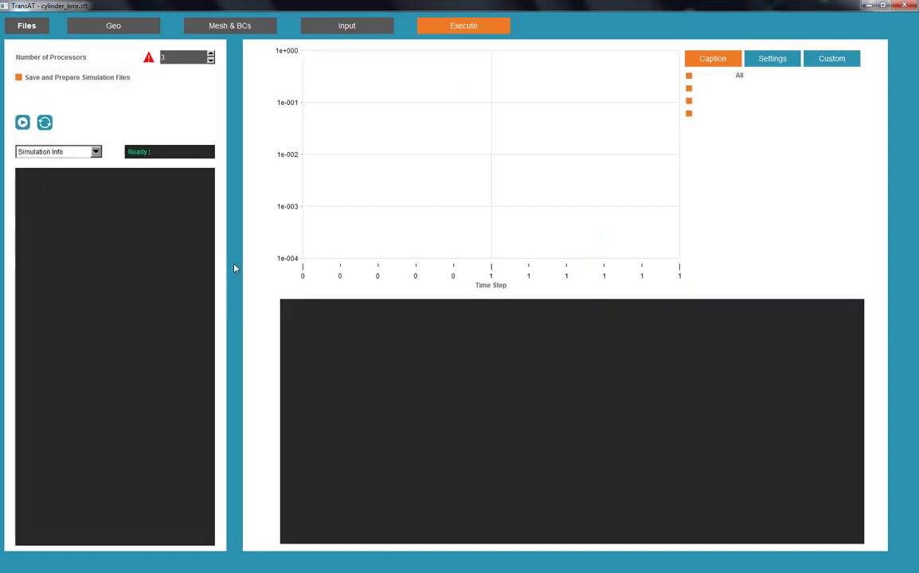
Coarsen the domain grid by setting Nx to 41 and Ny to 31
left_click(225, 26)
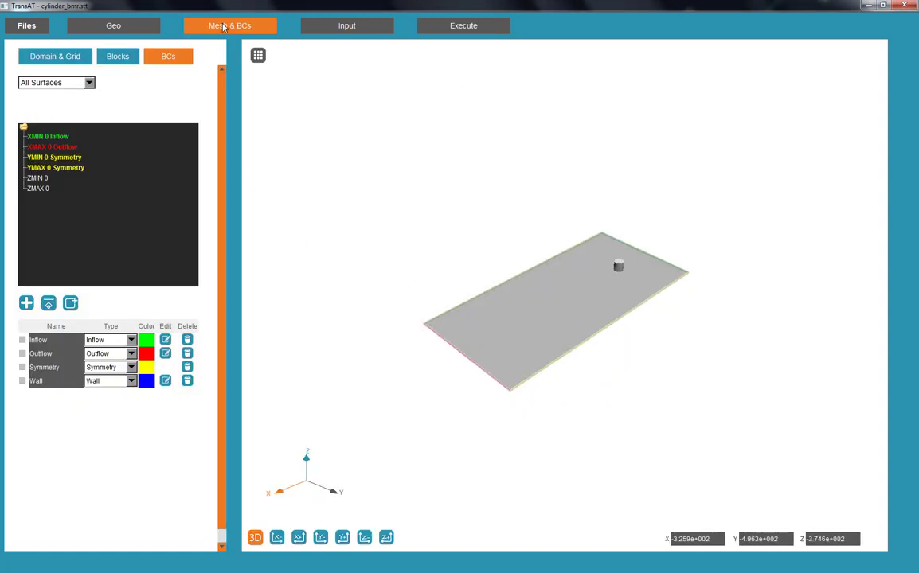
left_click(81, 58)
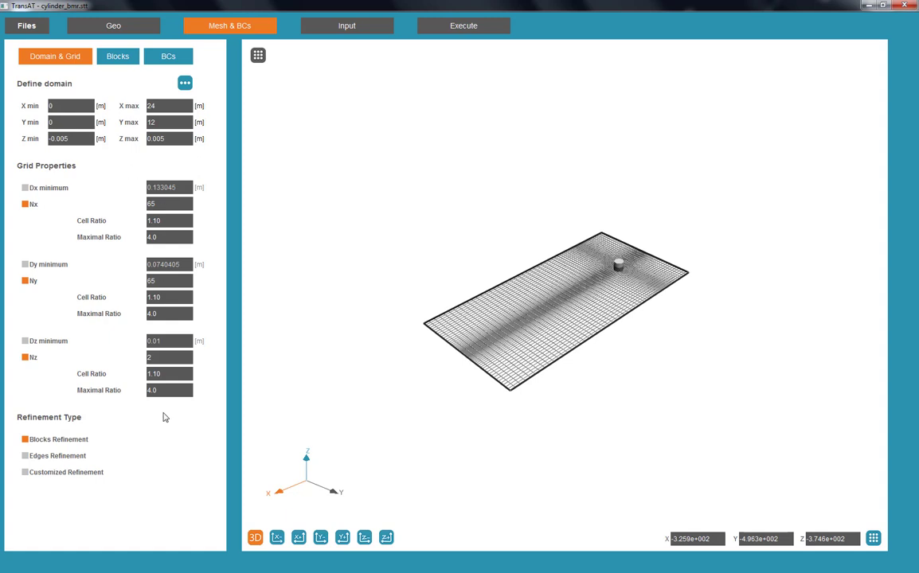
left_click_drag(168, 201, 134, 203)
type("41")
left_click_drag(162, 282, 120, 285)
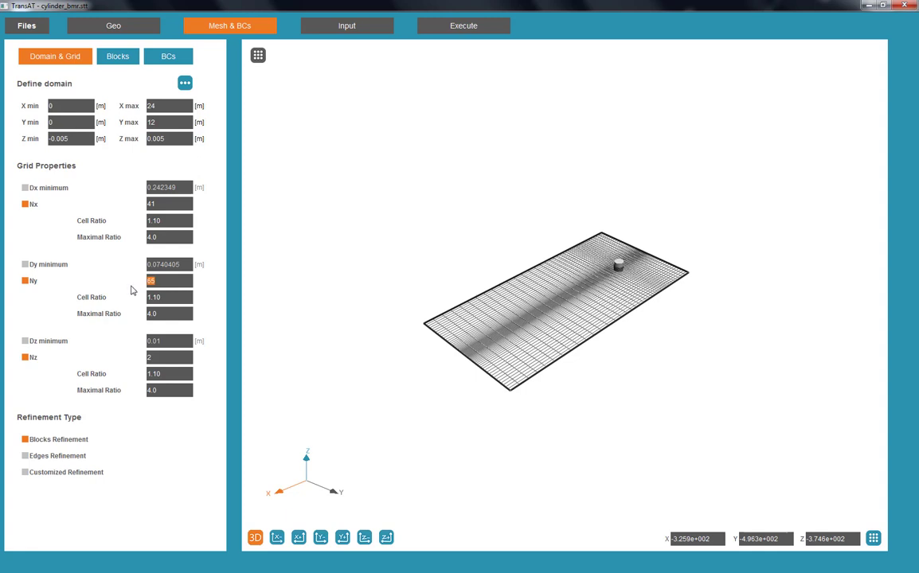
left_click(159, 297)
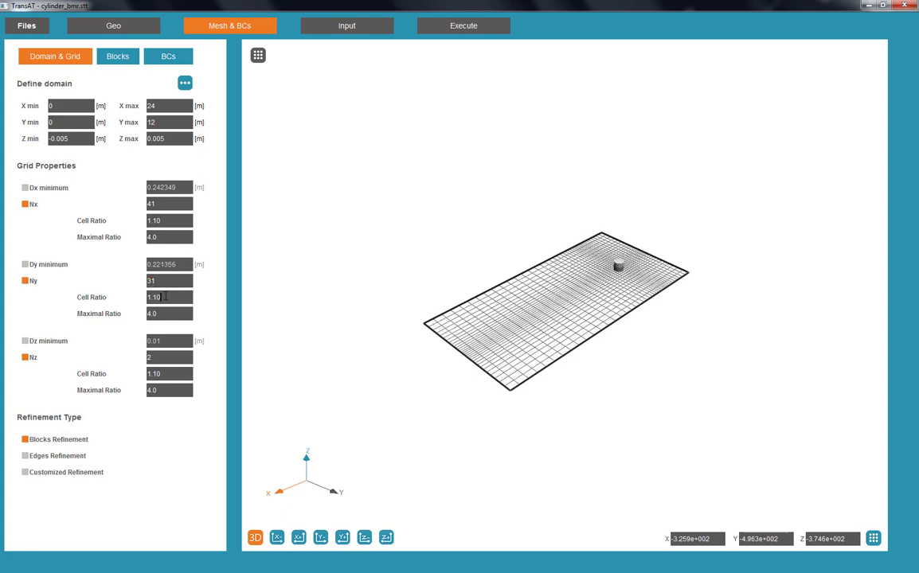
Start a son block around the cylinder, spanning about 1.4 to 7.4 in X and about 3.7 to 8.6 in Y
left_click(117, 56)
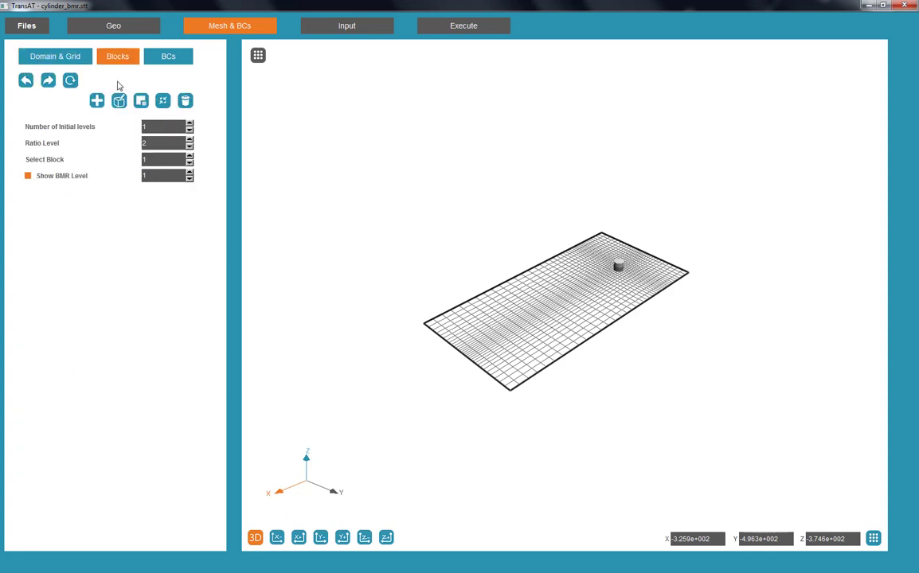
left_click(96, 104)
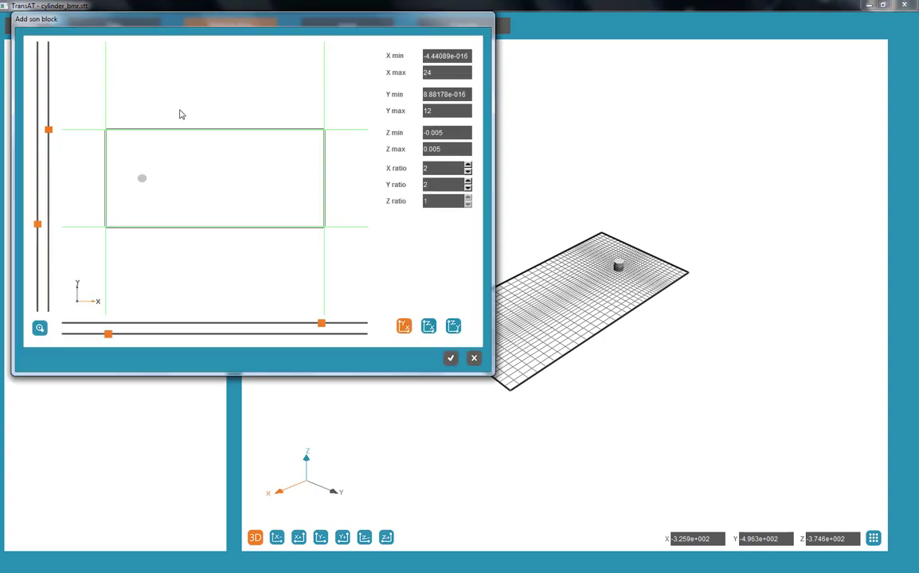
left_click_drag(50, 131, 48, 157)
left_click_drag(37, 223, 38, 194)
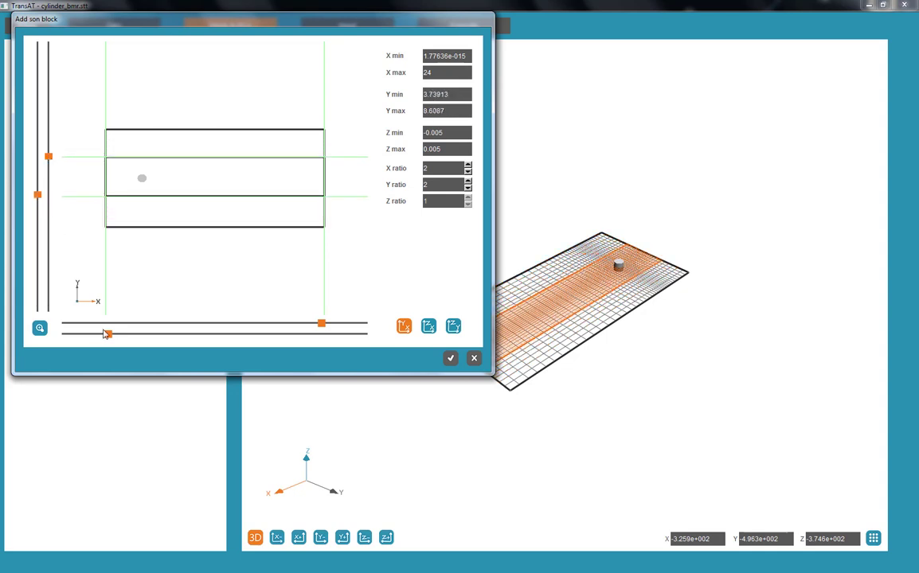
left_click_drag(108, 333, 120, 334)
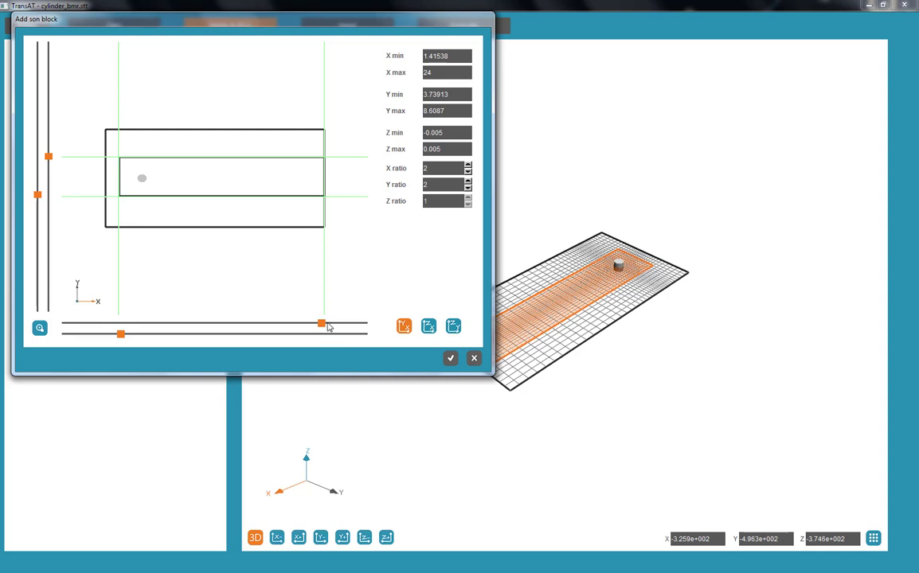
left_click_drag(328, 326, 178, 316)
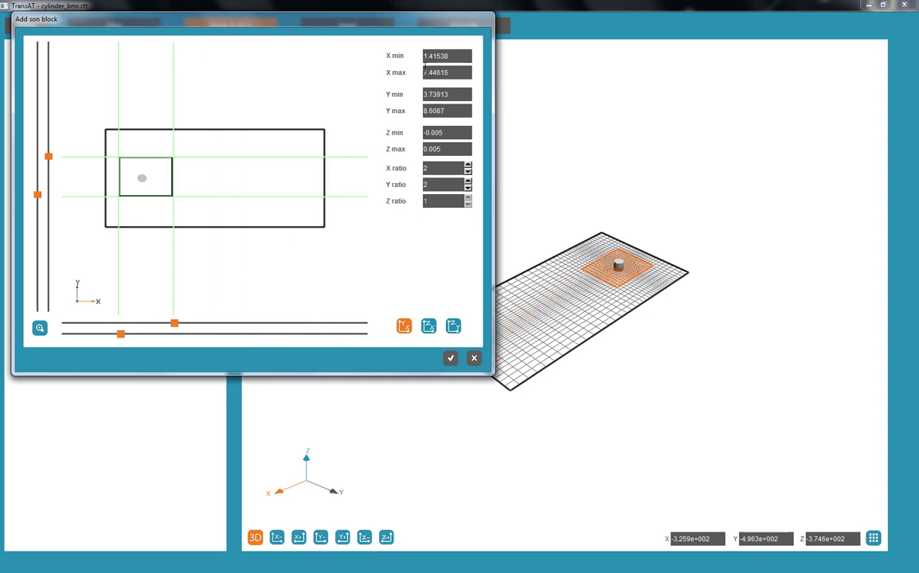
Set the son block's limits to X 3 to 10 and Y 4.5 to 7.5, and add the block
left_click_drag(451, 59, 426, 57)
type("3")
key("Tab")
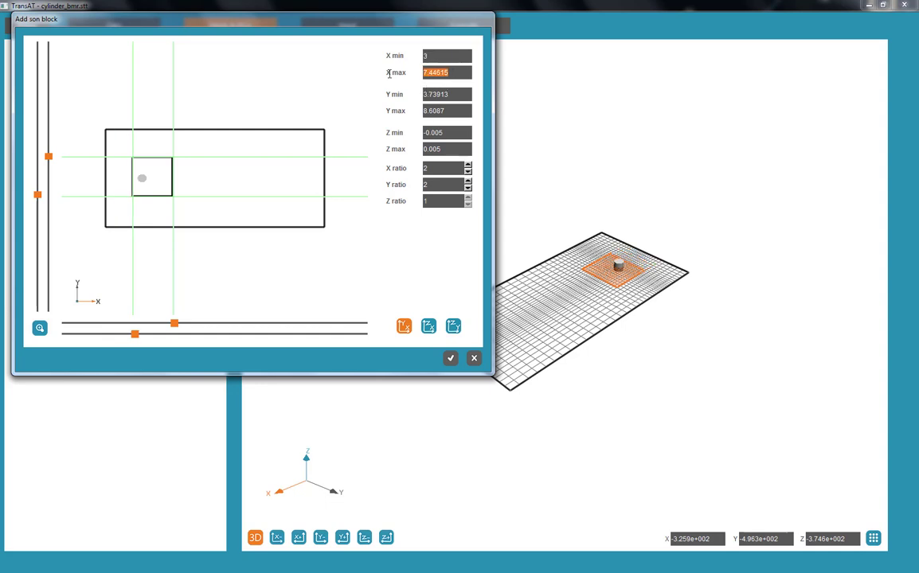
type("10")
key("Tab")
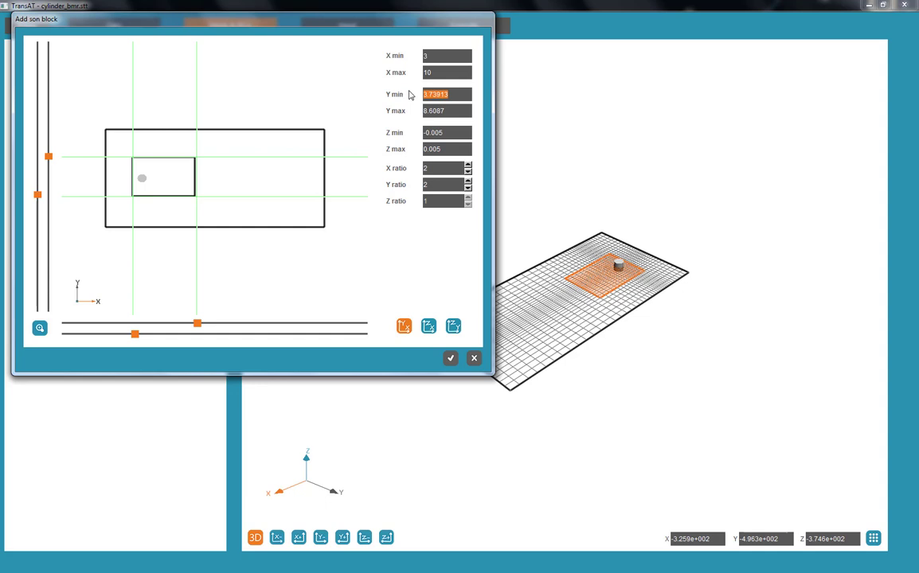
type("4.5")
key("Tab")
type("7")
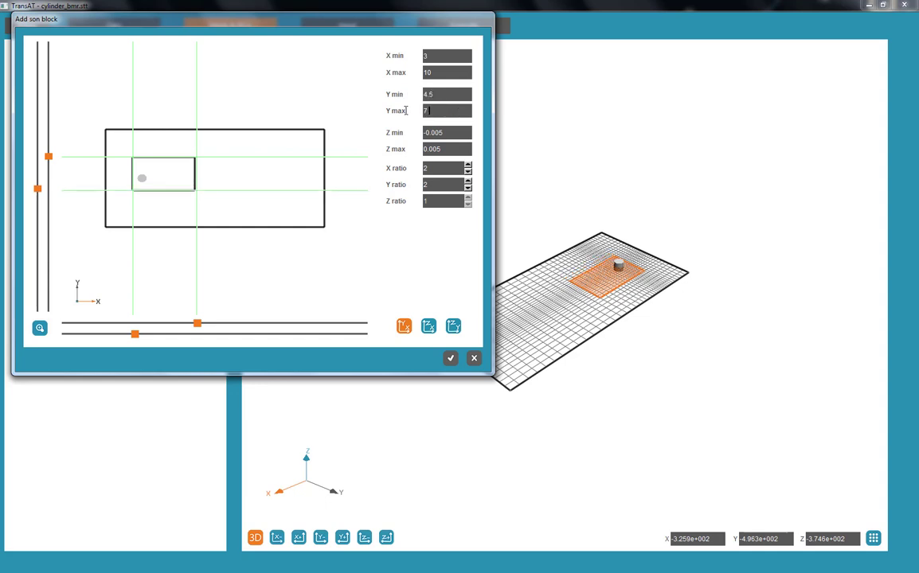
type(".5")
left_click(452, 131)
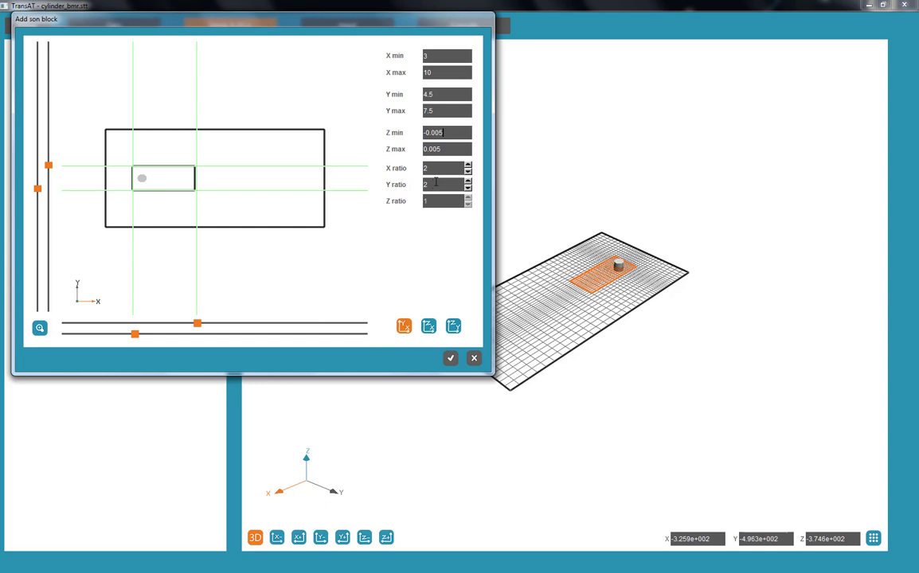
left_click(448, 359)
Divide the refined block around the cylinder into two blocks in the X direction, without shrinking
left_click_drag(477, 342, 534, 330)
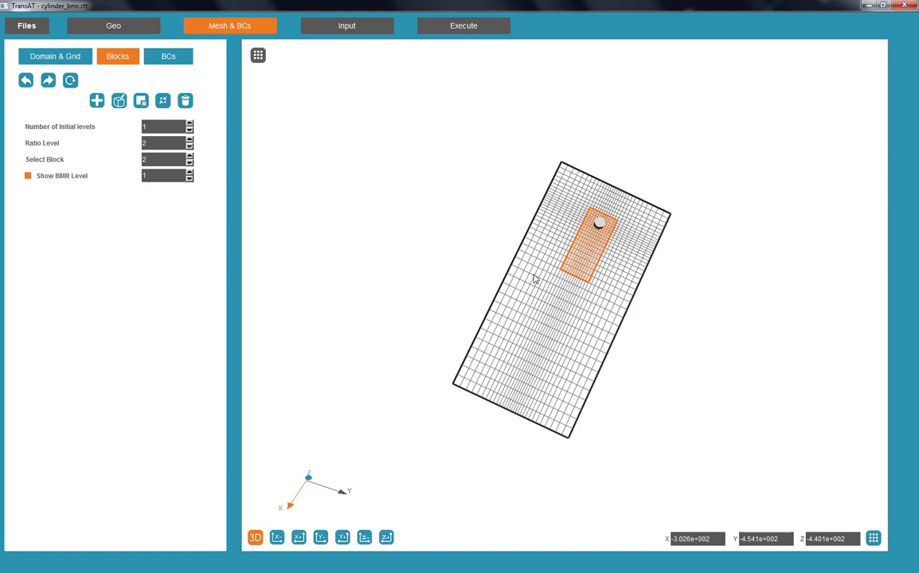
scroll(584, 277, "up", 5)
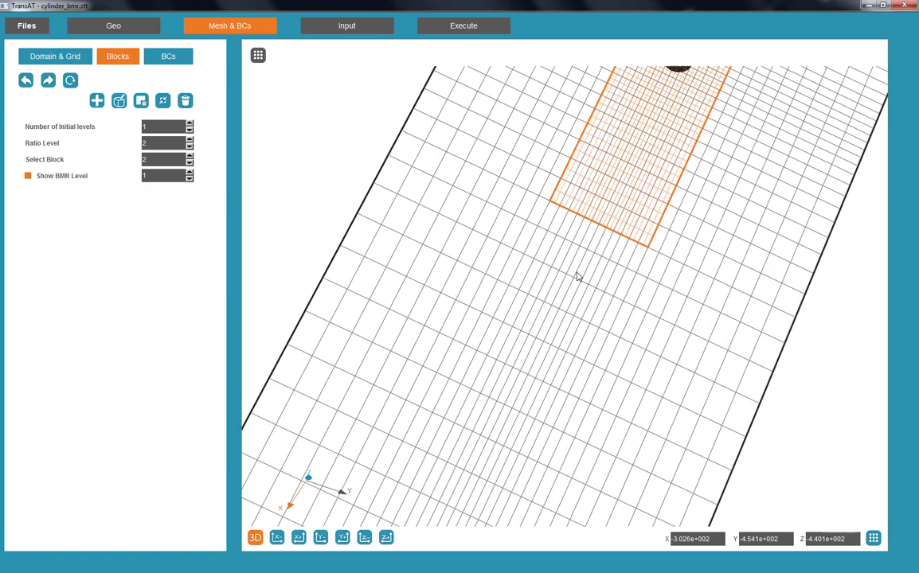
middle_click_drag(370, 377, 523, 333)
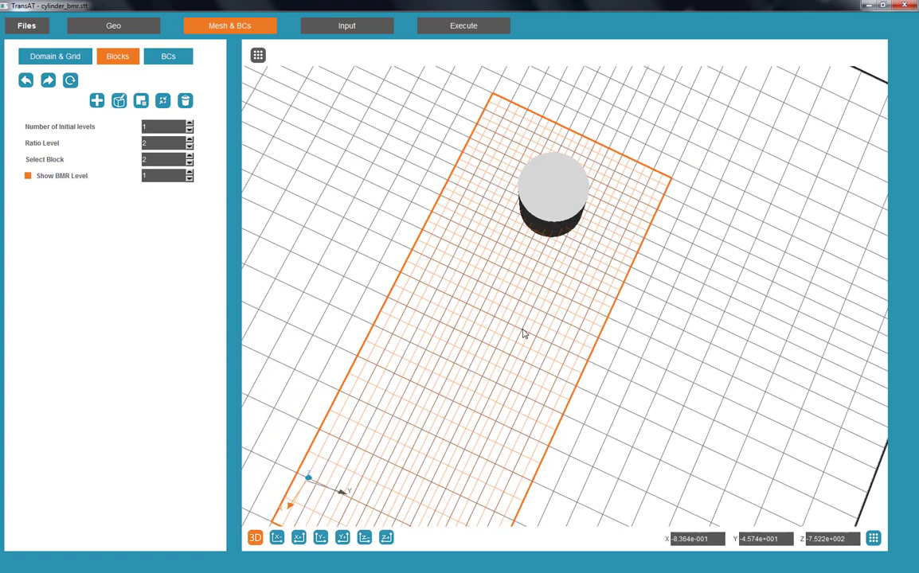
scroll(494, 326, "down", 4)
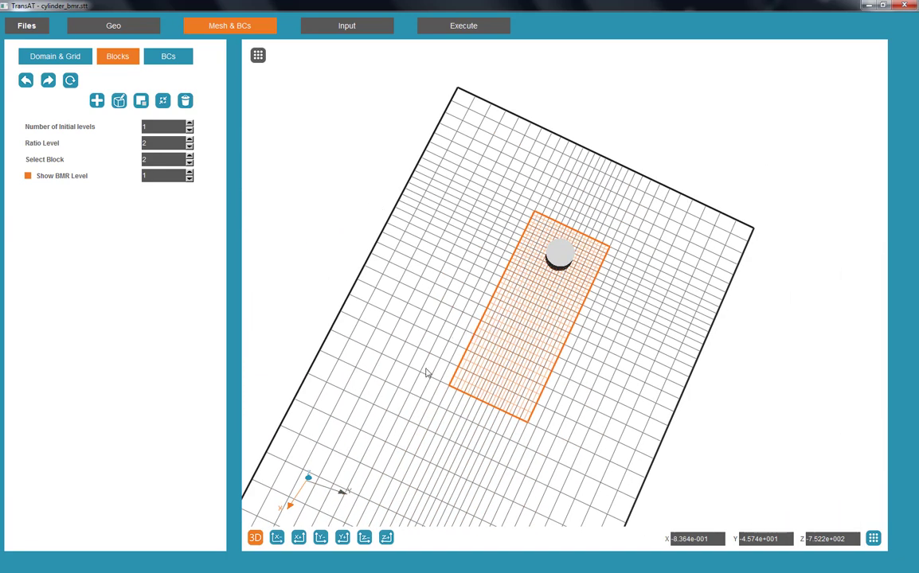
left_click(164, 102)
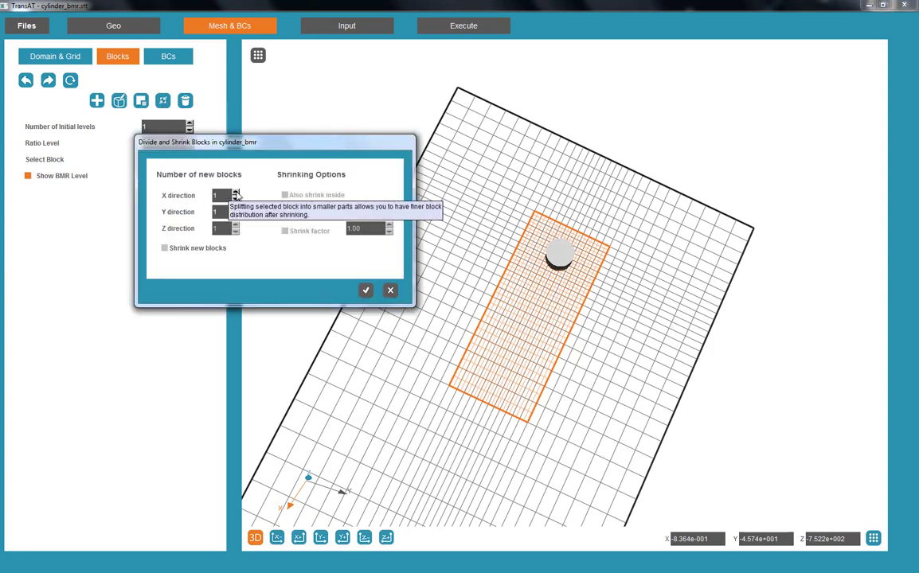
left_click(236, 193)
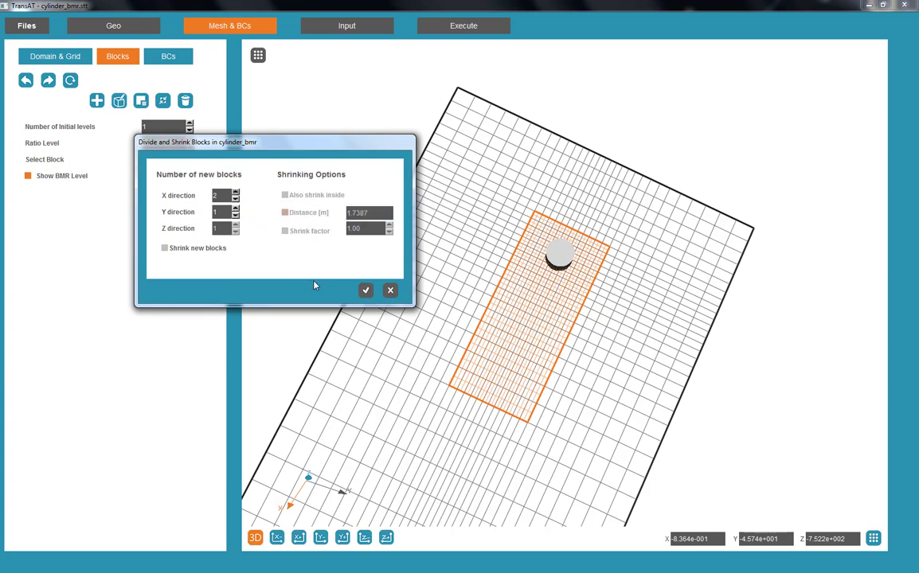
left_click(365, 290)
Select block 1, the coarse domain block, and divide it into two blocks in the X direction
left_click(191, 156)
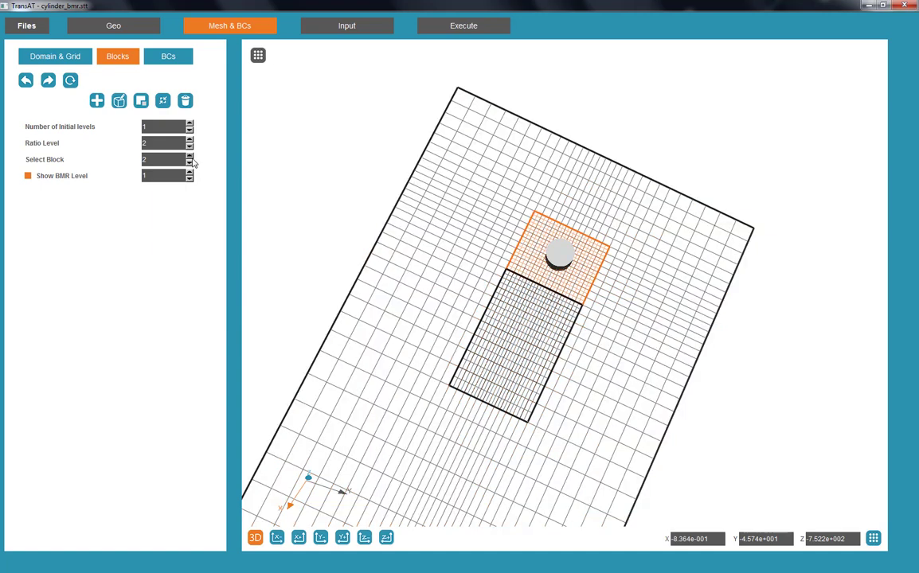
left_click(191, 157)
left_click(191, 157)
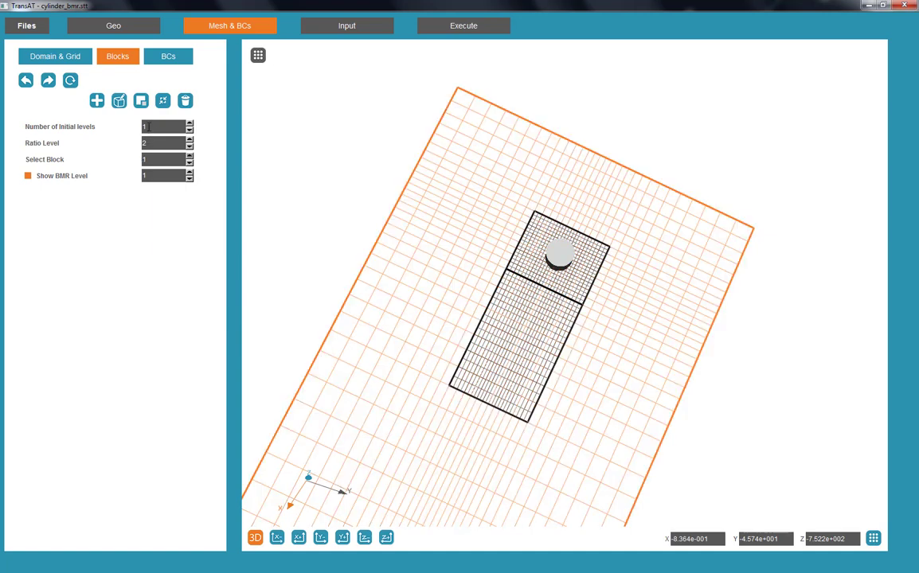
left_click(159, 105)
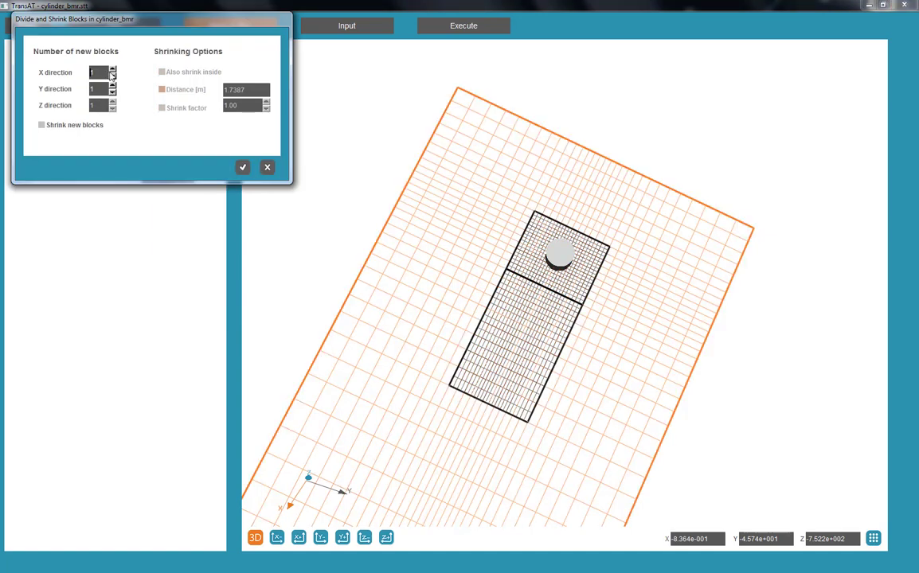
left_click(112, 73)
left_click(243, 167)
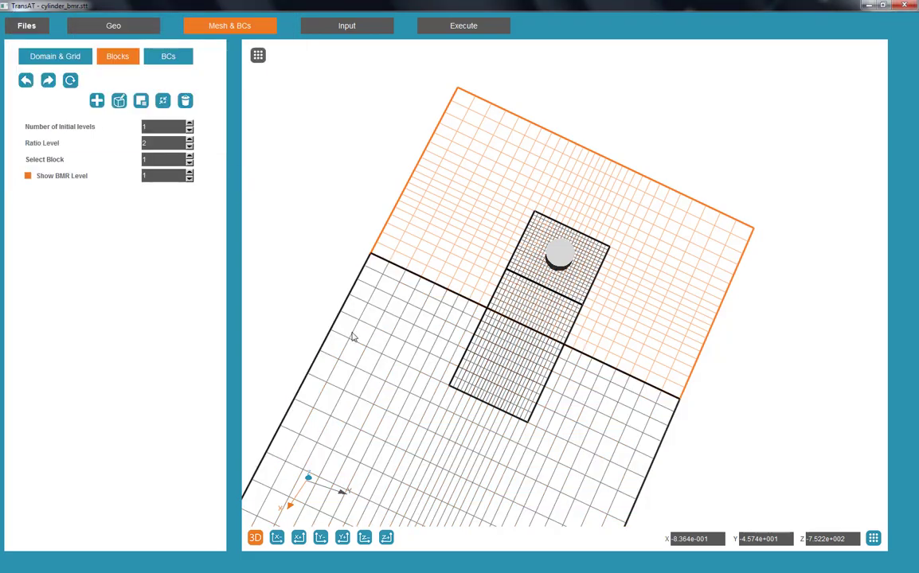
Review the boundary conditions and physical models, and start the simulation on 3 processors
left_click_drag(353, 337, 451, 416)
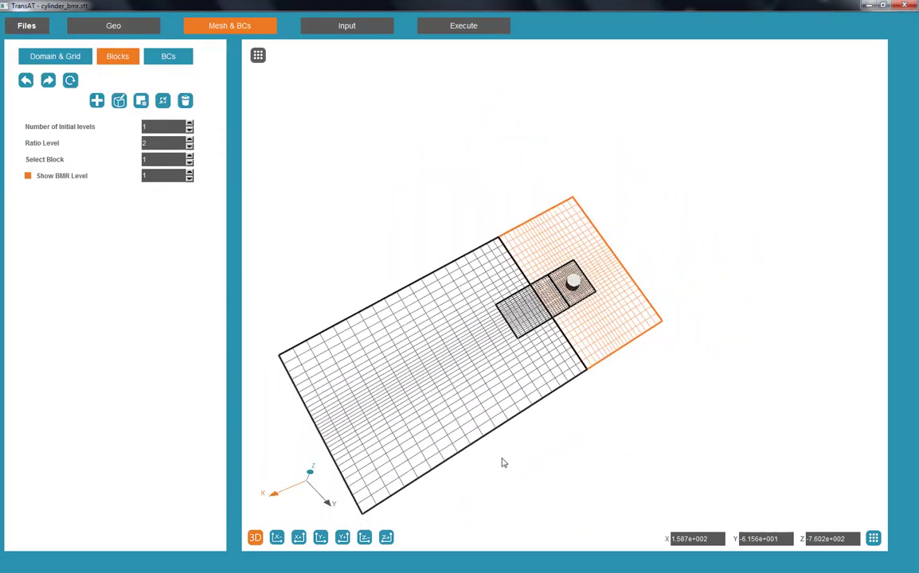
left_click_drag(492, 462, 423, 354)
middle_click_drag(423, 353, 424, 353)
left_click(168, 54)
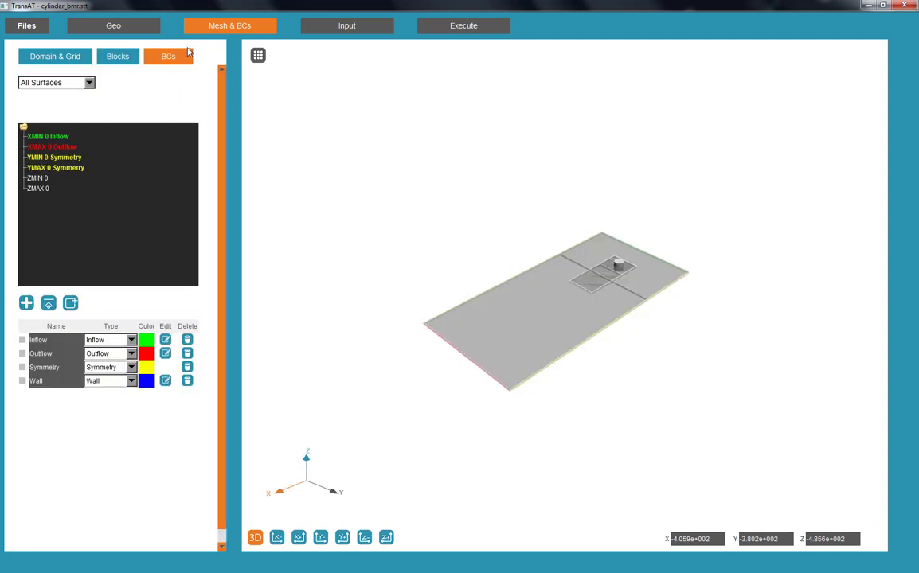
left_click(346, 28)
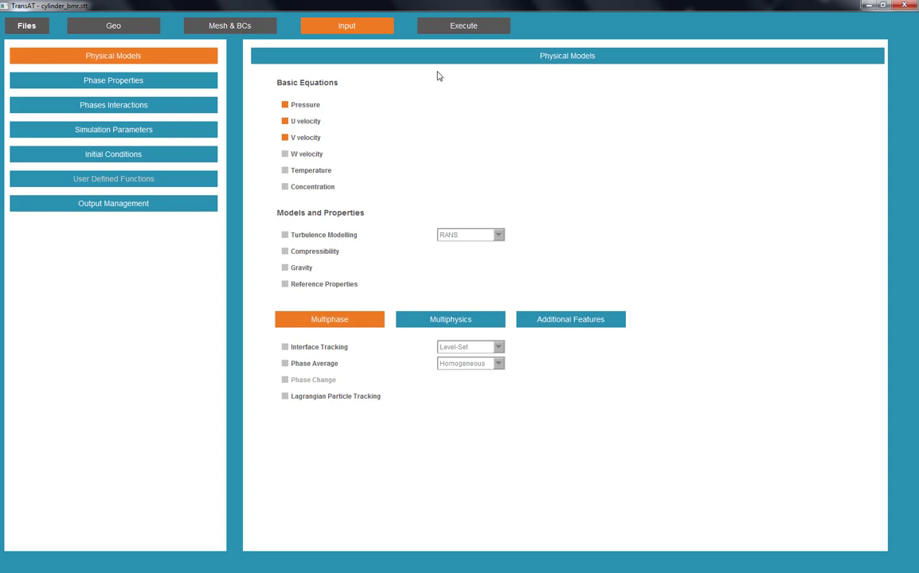
left_click(450, 28)
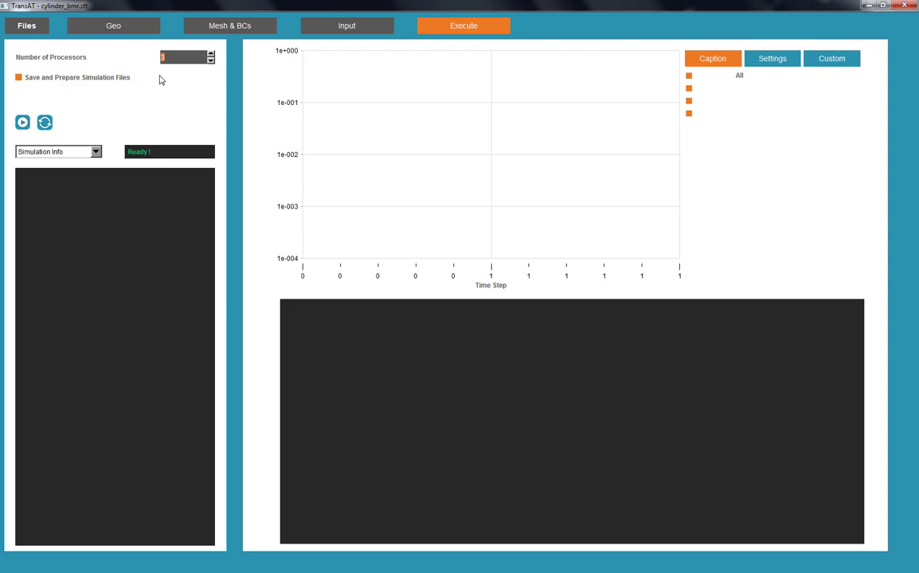
left_click(22, 122)
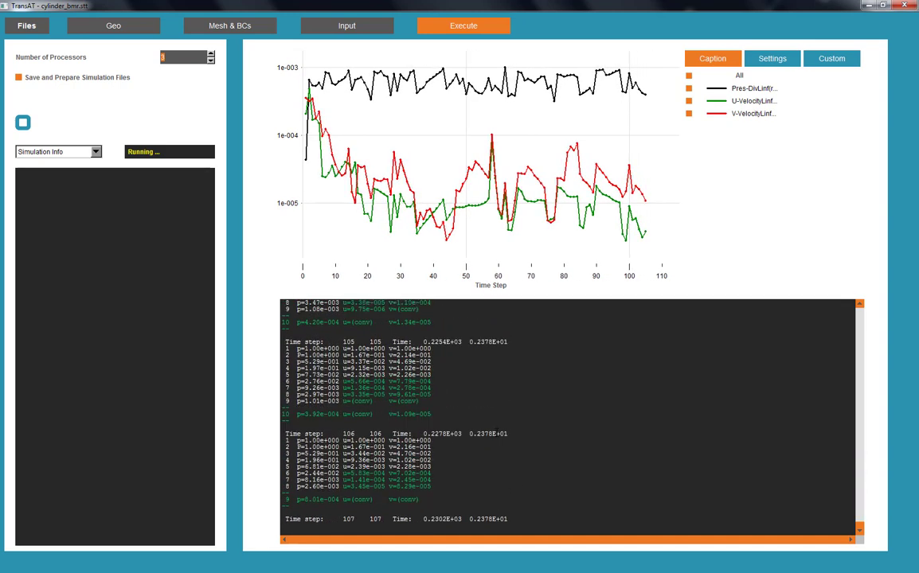
Look through the License Info and SarP Info of the running simulation
left_click(78, 152)
left_click(73, 163)
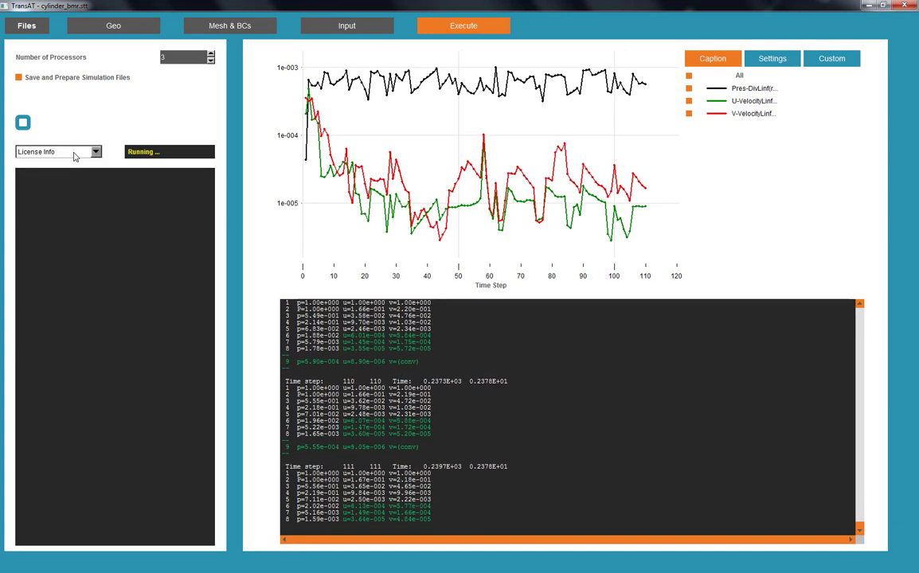
left_click(74, 152)
left_click(72, 193)
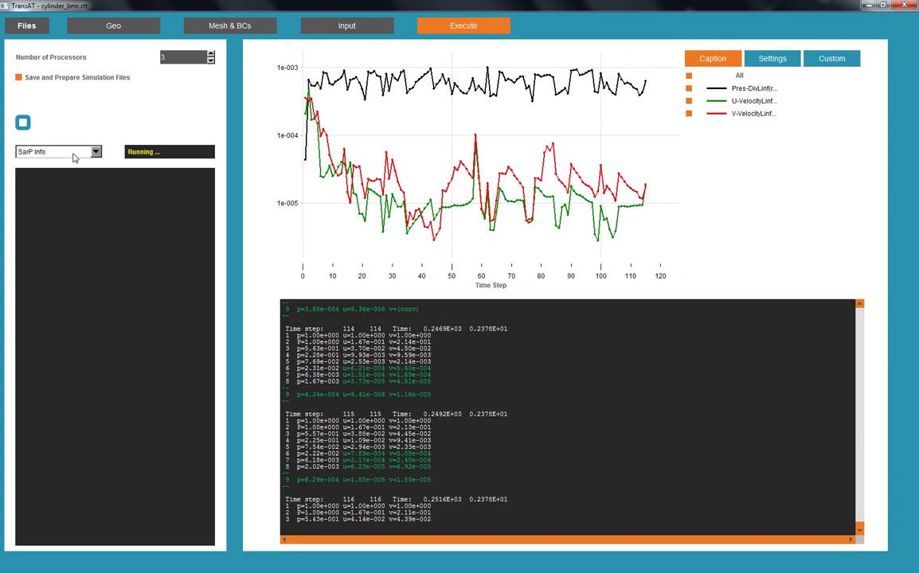
left_click(76, 152)
left_click(74, 100)
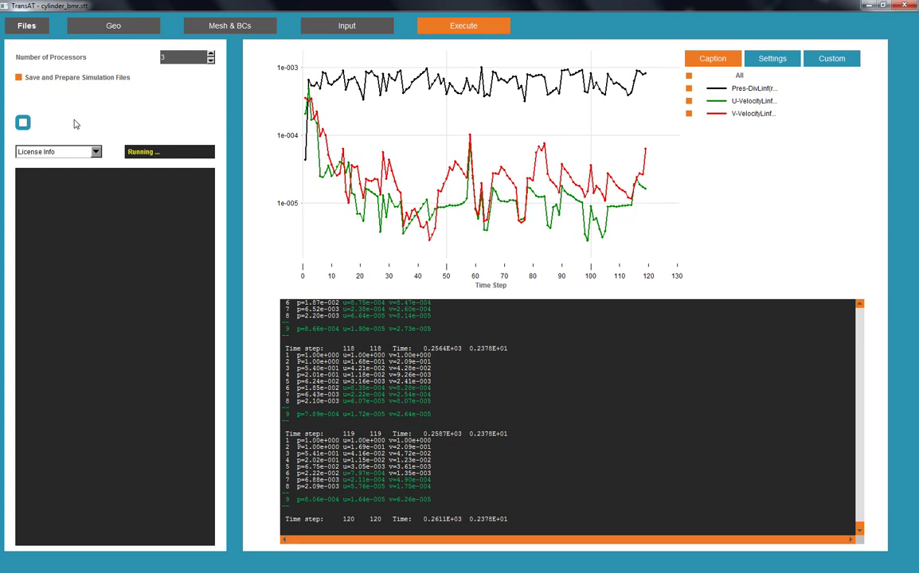
Stop the running simulation and reopen the cylinder_bmr.stt project
left_click(23, 122)
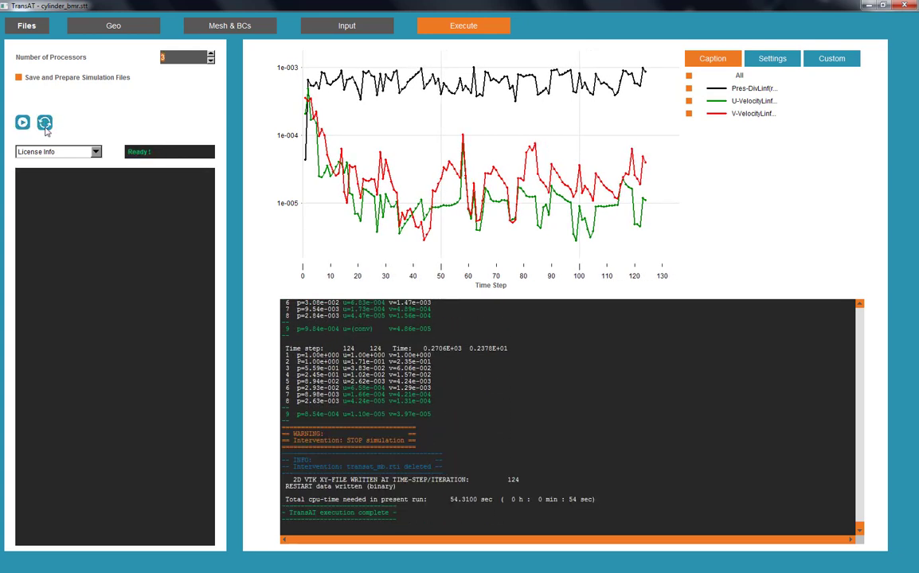
left_click(43, 23)
left_click(37, 35)
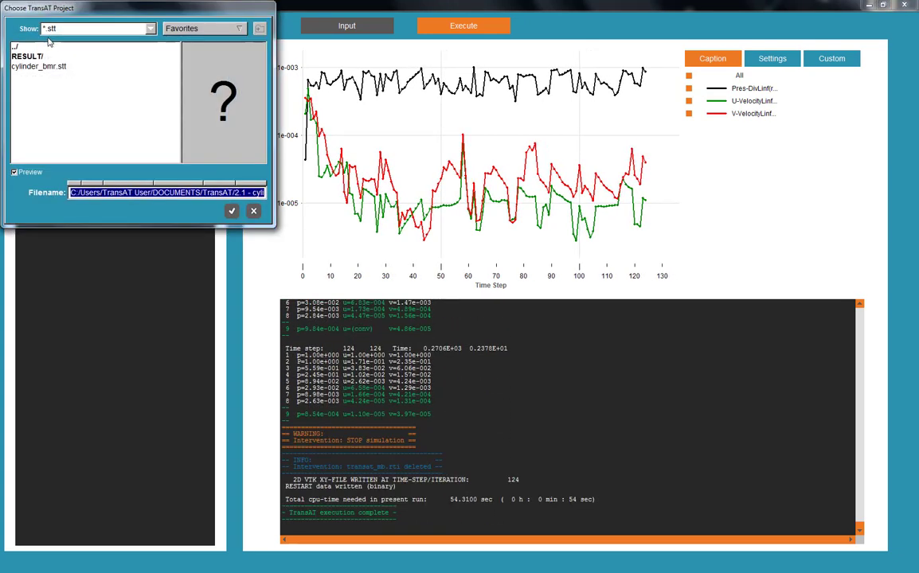
double_click(46, 67)
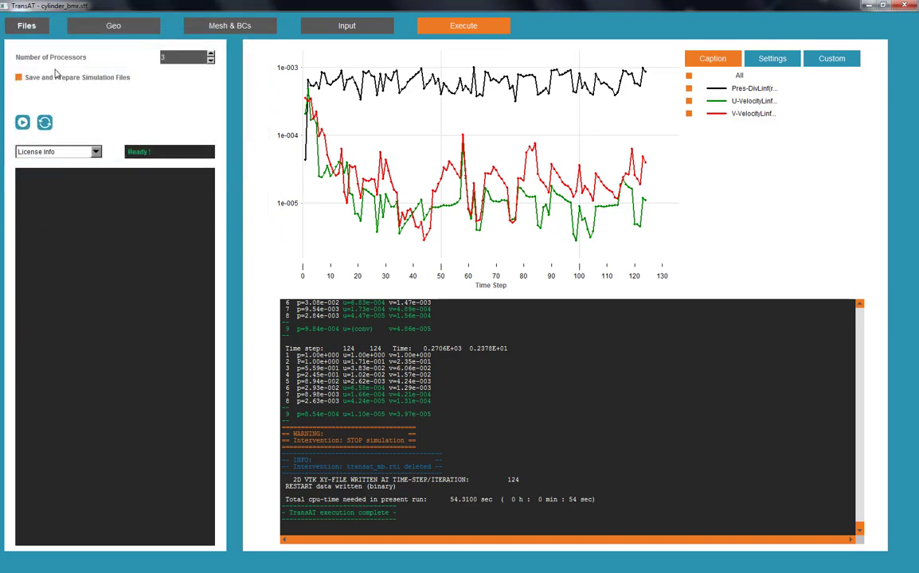
Rerun the simulation on 3 processors and display its Simulation Info
left_click(23, 123)
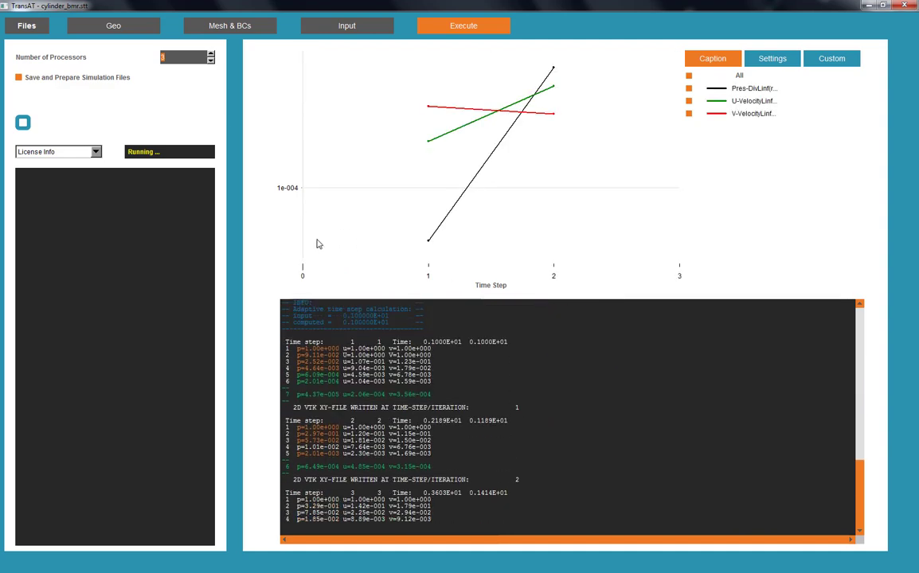
left_click(79, 152)
left_click(76, 141)
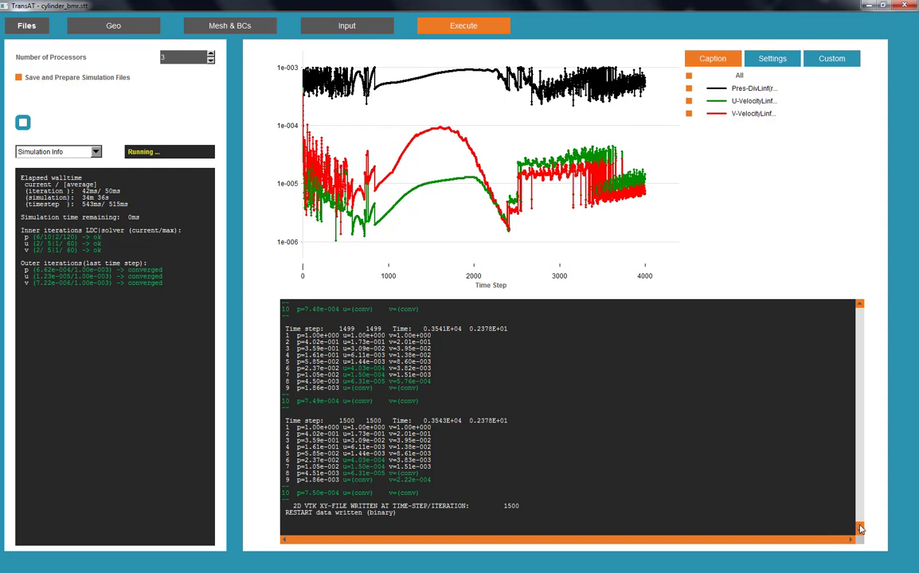
Examine the pressure residuals around time step 909 in the solver output and the BMR iteration settings of the equations
left_click_drag(860, 529, 860, 441)
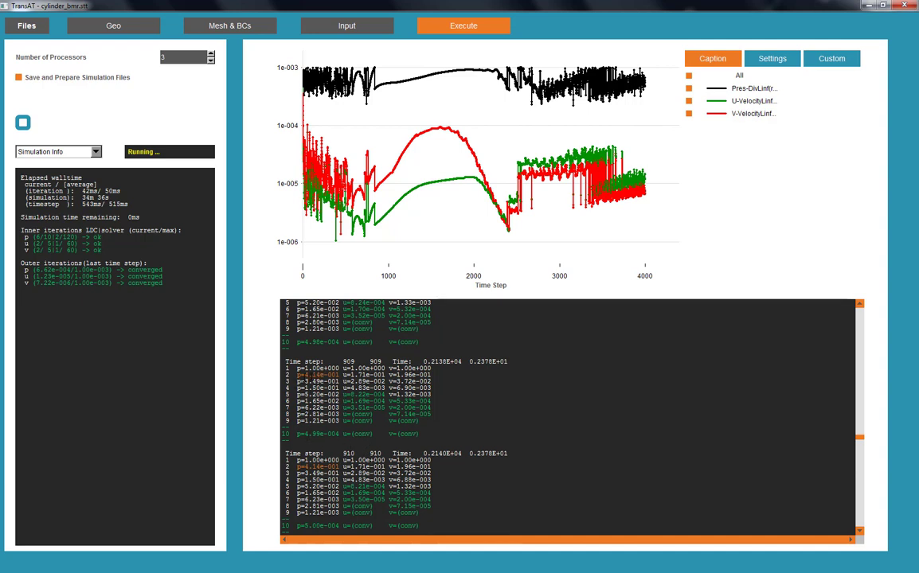
left_click_drag(296, 375, 343, 376)
left_click(335, 27)
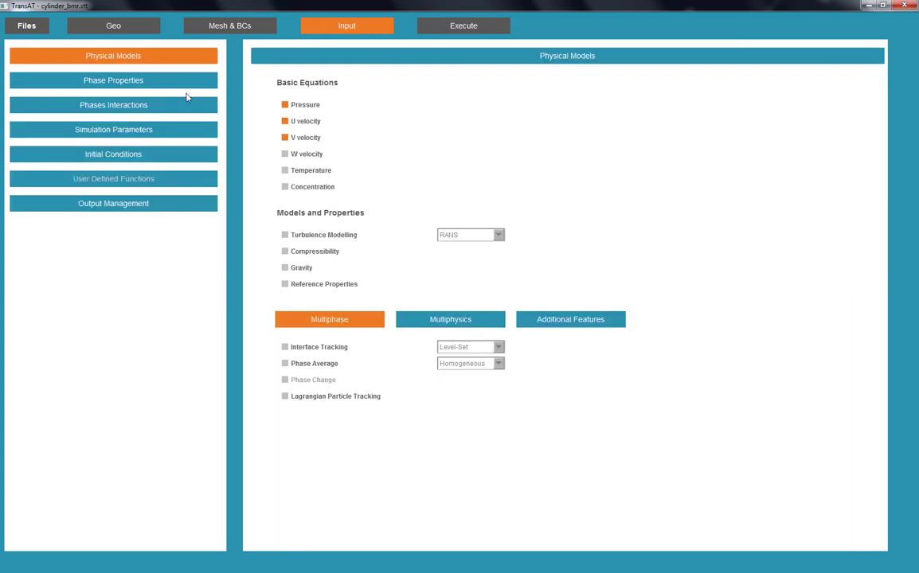
left_click(174, 129)
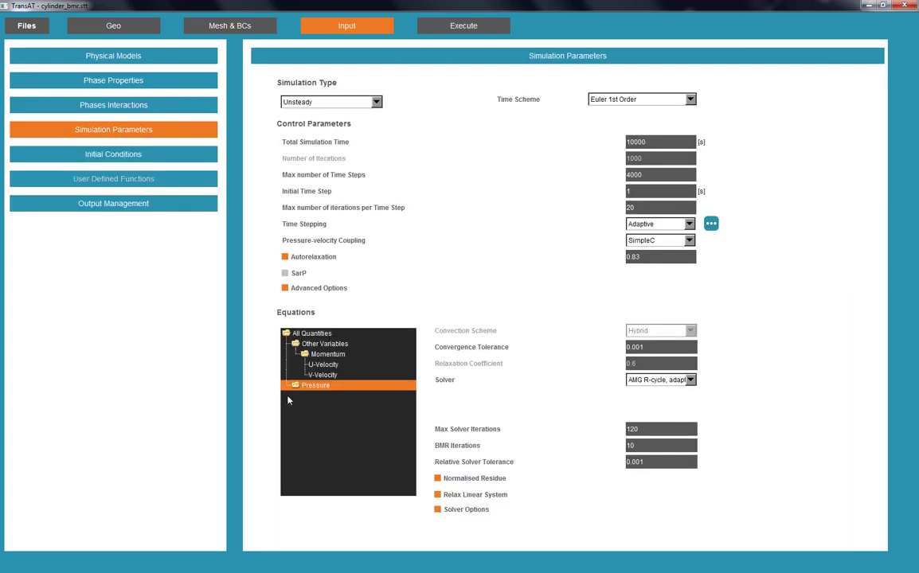
left_click(317, 336)
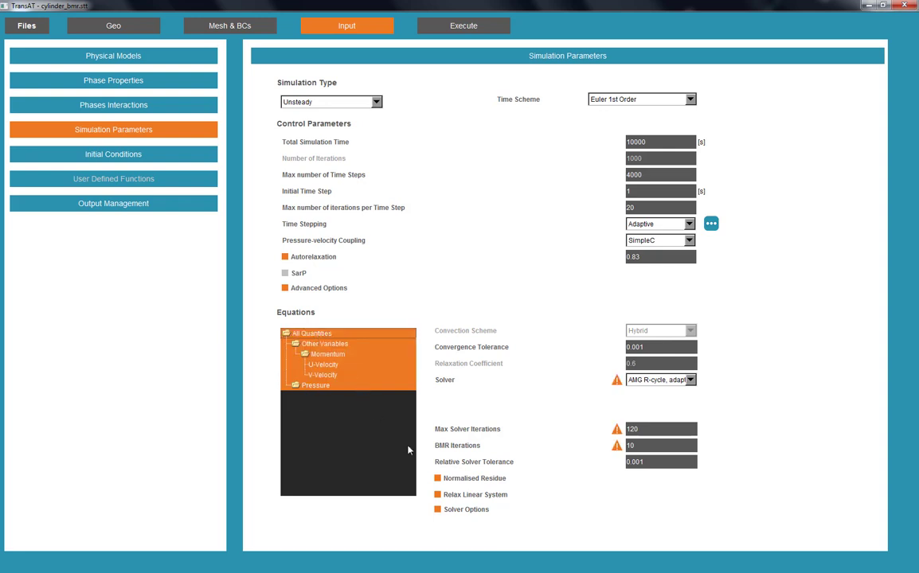
left_click(325, 343)
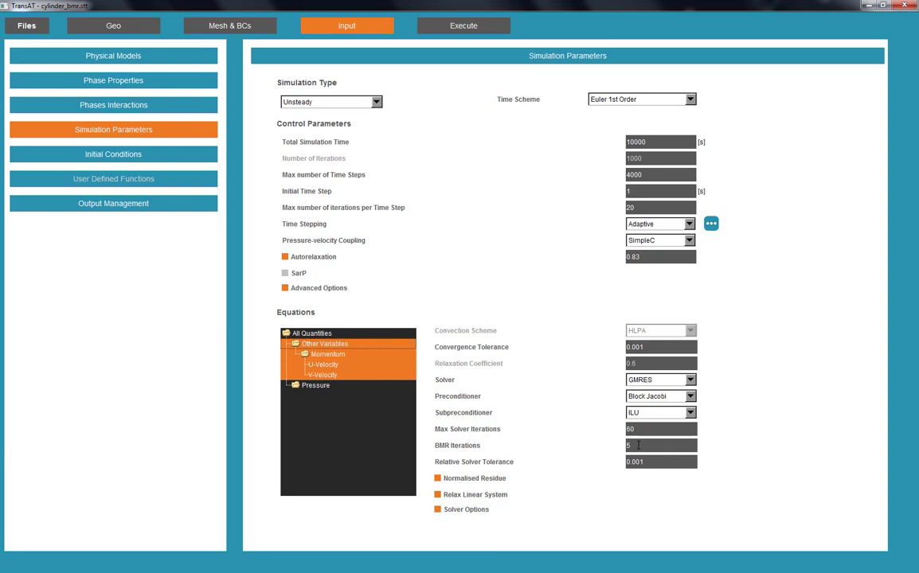
Set the pressure equation's BMR Iterations to 20 and return to the simulation run view
left_click(312, 386)
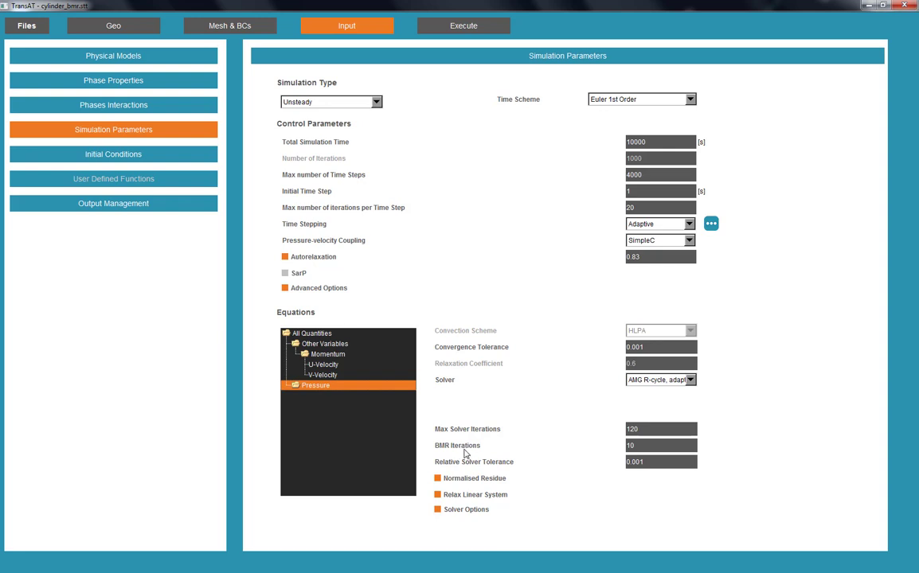
left_click_drag(651, 449, 598, 448)
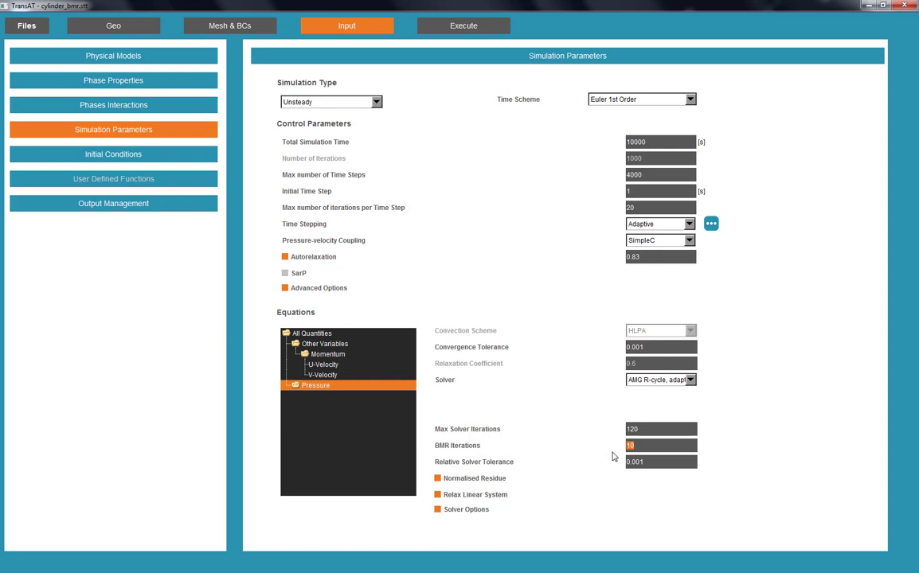
type("20")
left_click(459, 29)
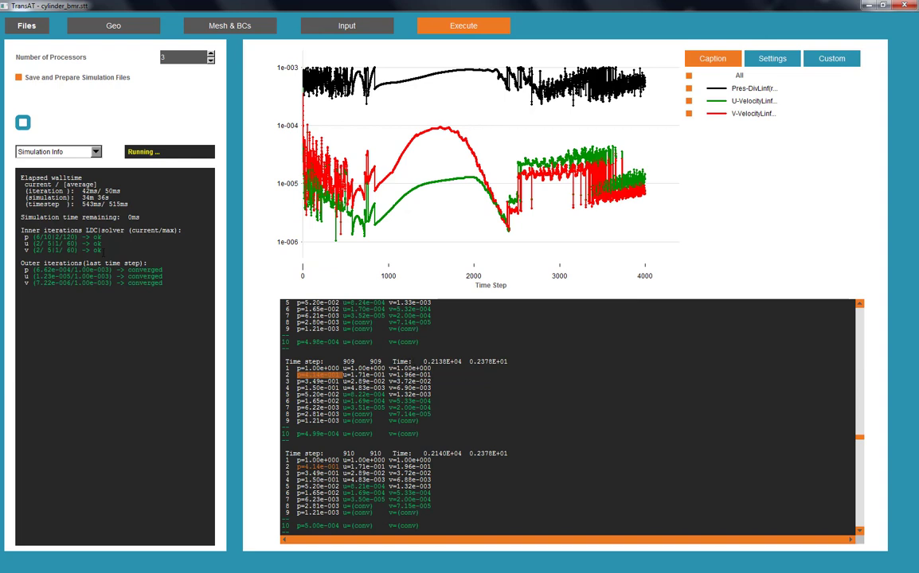
Stop the running simulation and try to reopen the cylinder_bmr.stt project
left_click(22, 122)
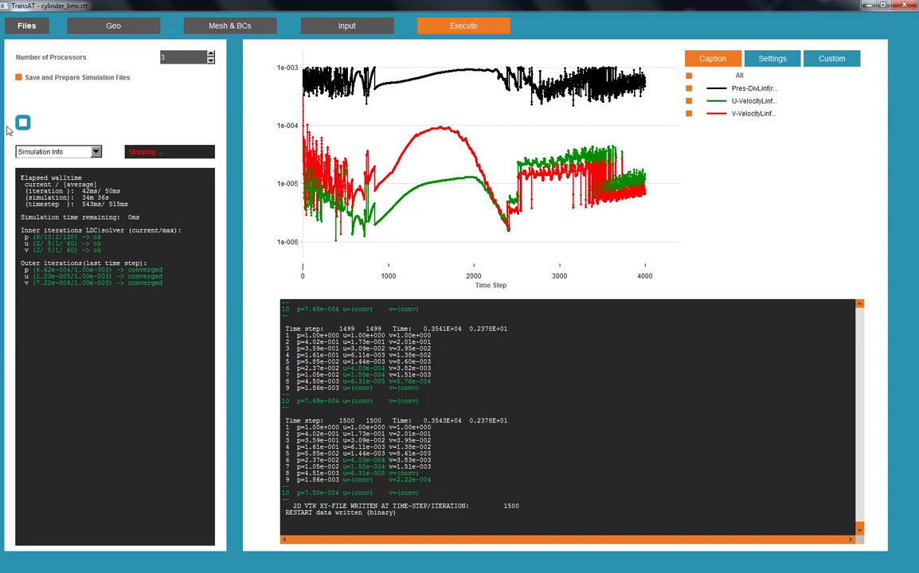
left_click(33, 26)
left_click(34, 40)
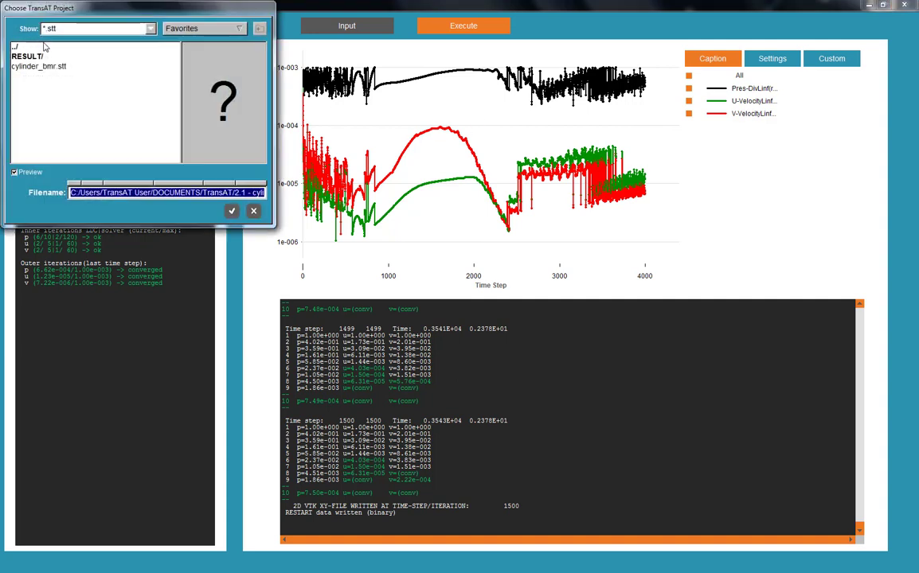
double_click(60, 71)
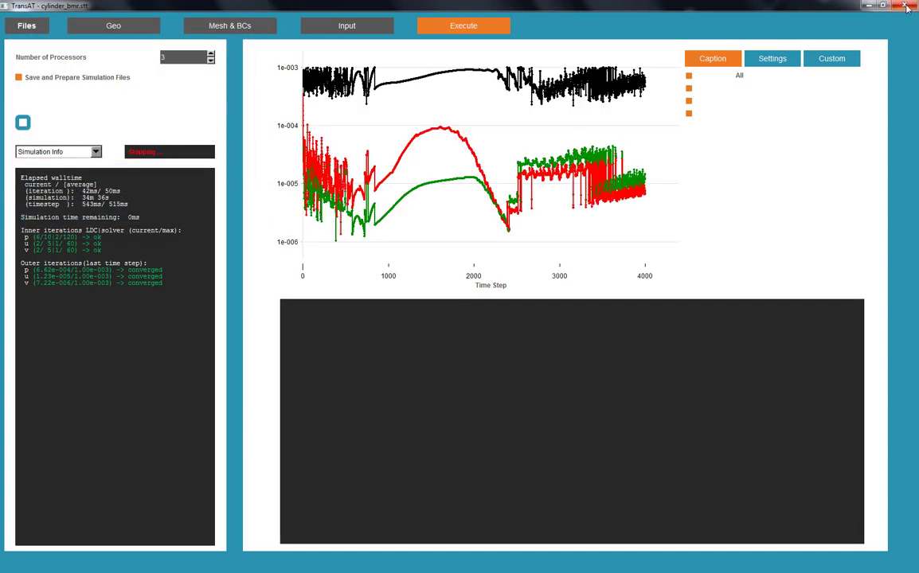
Close the TransAT window and cancel the Windows problem check for transatui_ogl.exe
left_click(869, 6)
left_click(870, 6)
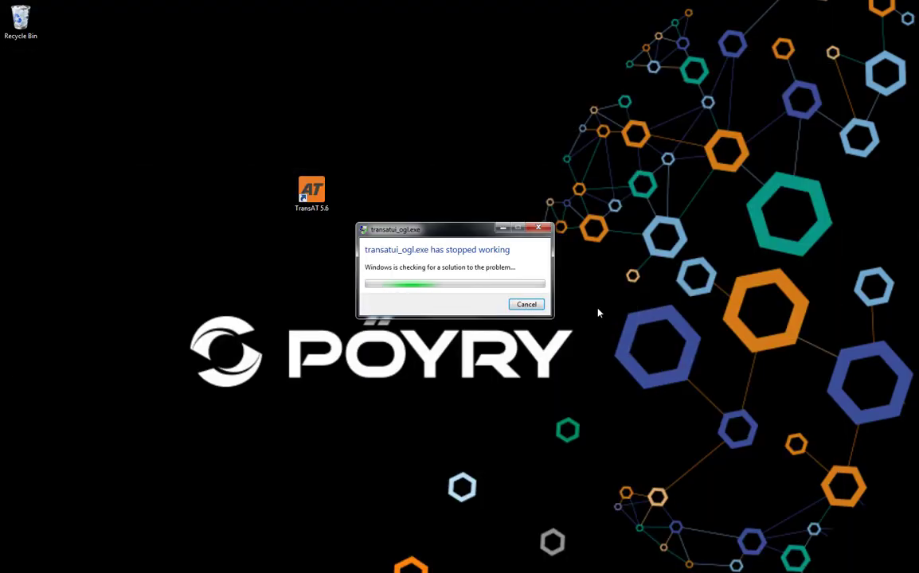
left_click(527, 305)
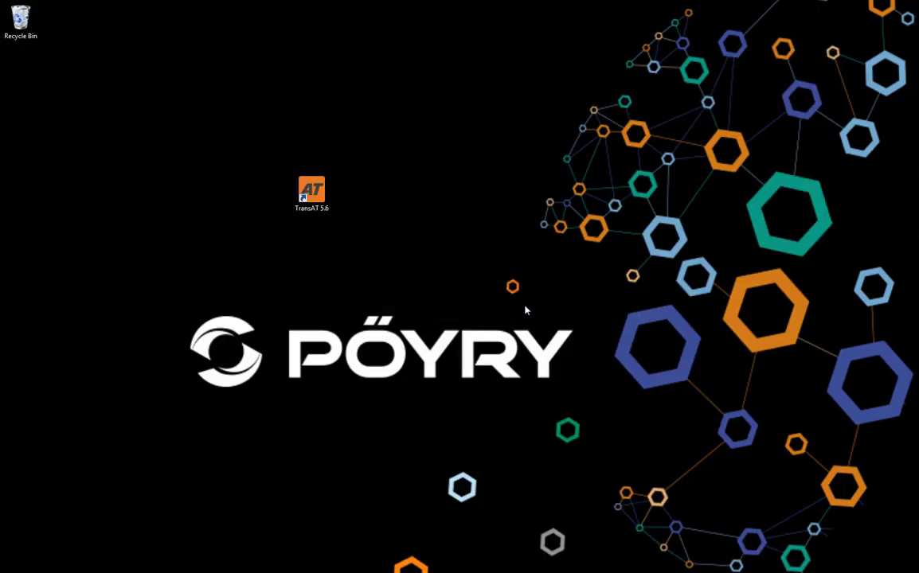
Relaunch TransAT 5.6, open cylinder_bmr.stt from the bmr folder of 2.1 - cylinder, and maximize the window
double_click(311, 191)
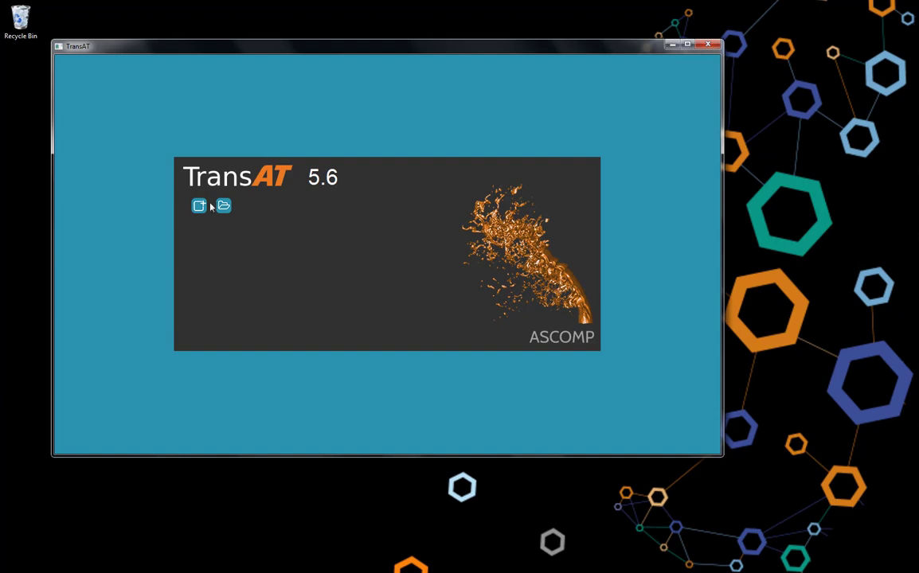
left_click(199, 206)
double_click(176, 199)
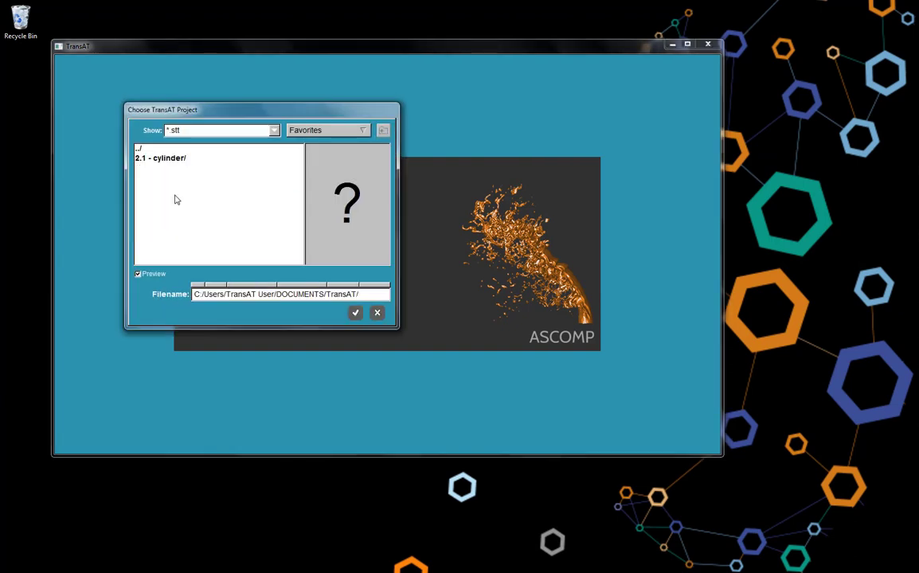
double_click(151, 159)
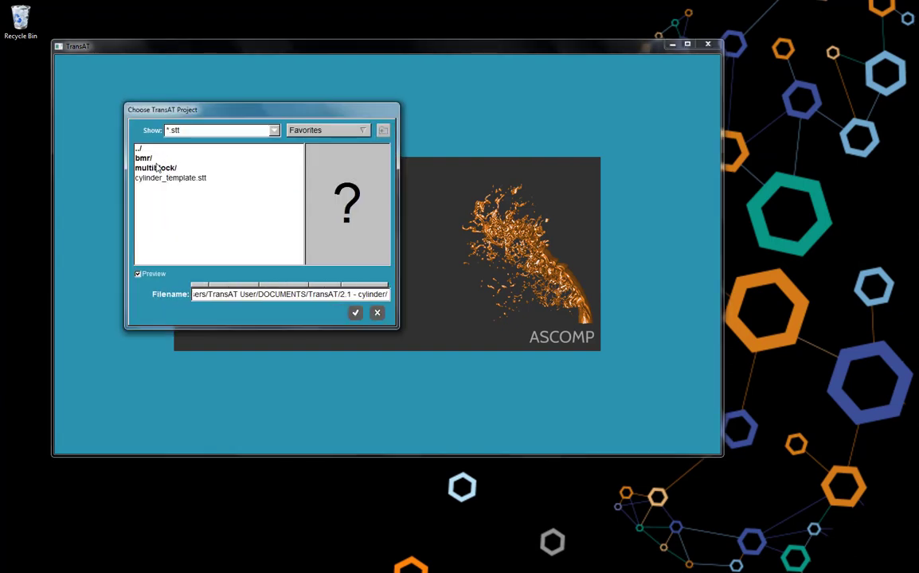
double_click(143, 158)
double_click(170, 170)
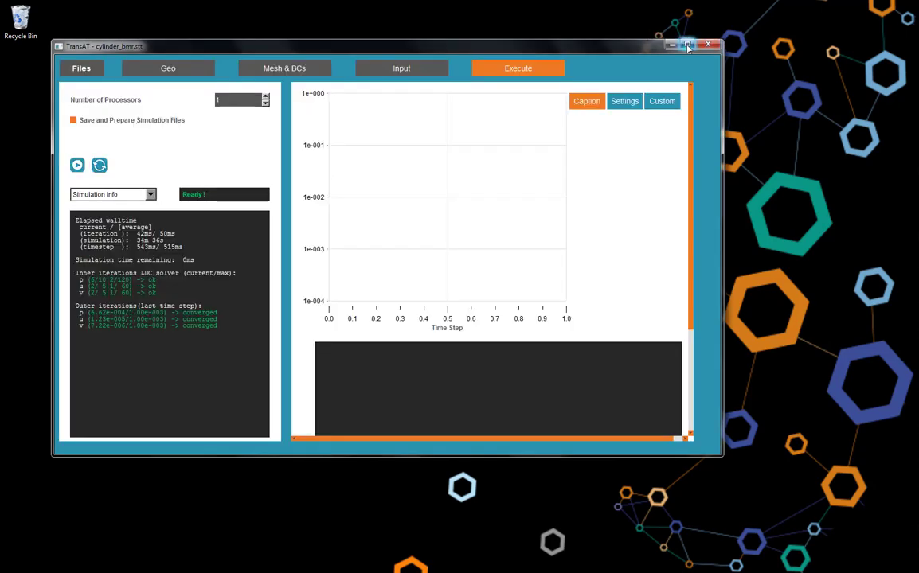
left_click(687, 45)
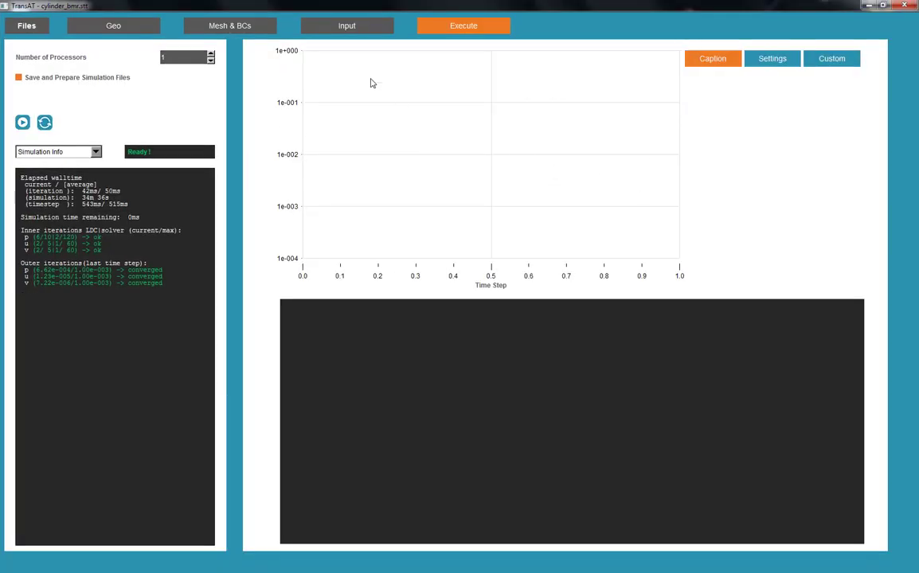
Set the pressure equation's BMR Iterations to 20, save the project and return to the simulation run view
left_click(354, 24)
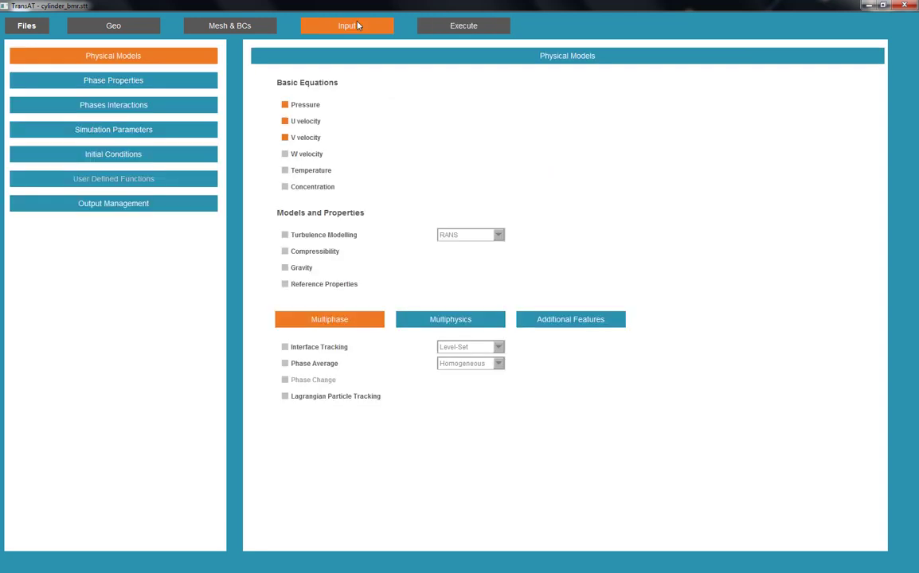
left_click(206, 129)
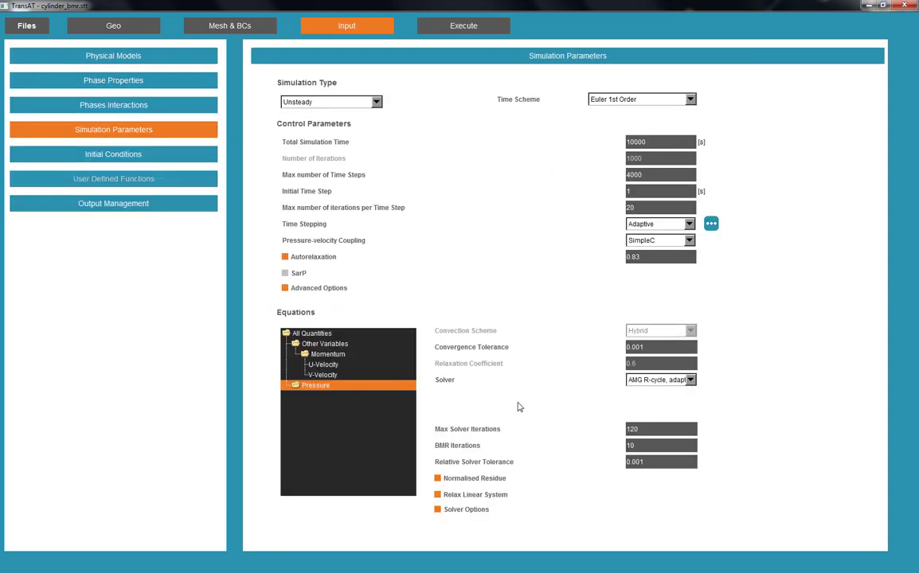
left_click_drag(653, 444, 538, 442)
type("20")
left_click(16, 22)
left_click(18, 53)
left_click(450, 27)
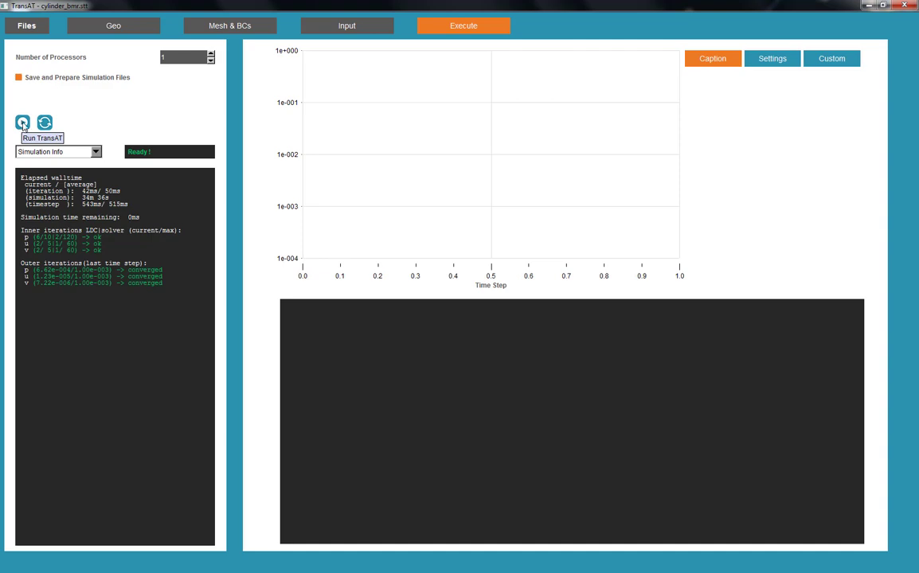
Switch to Windows Explorer, delete the RESULT folder inside the bmr case folder, and return to TransAT
key("alt+Tab")
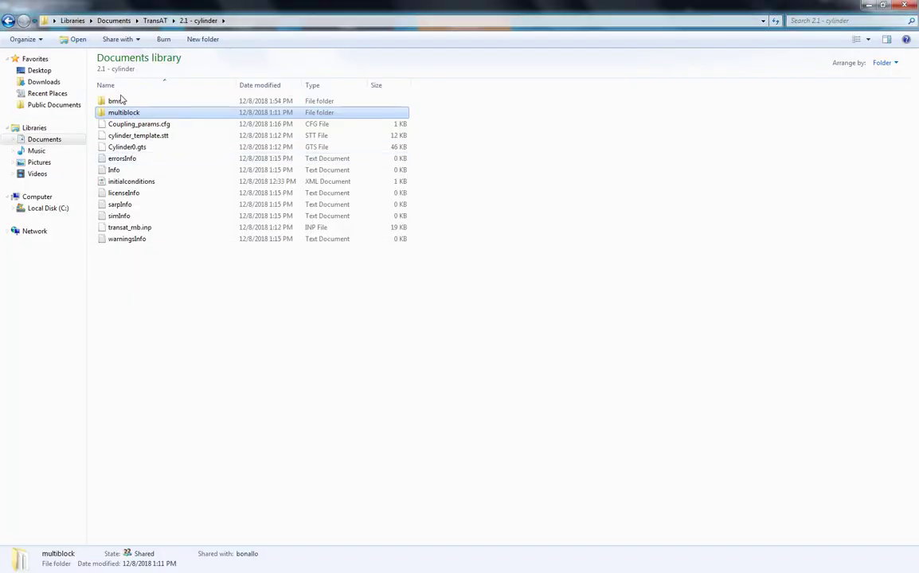
double_click(118, 101)
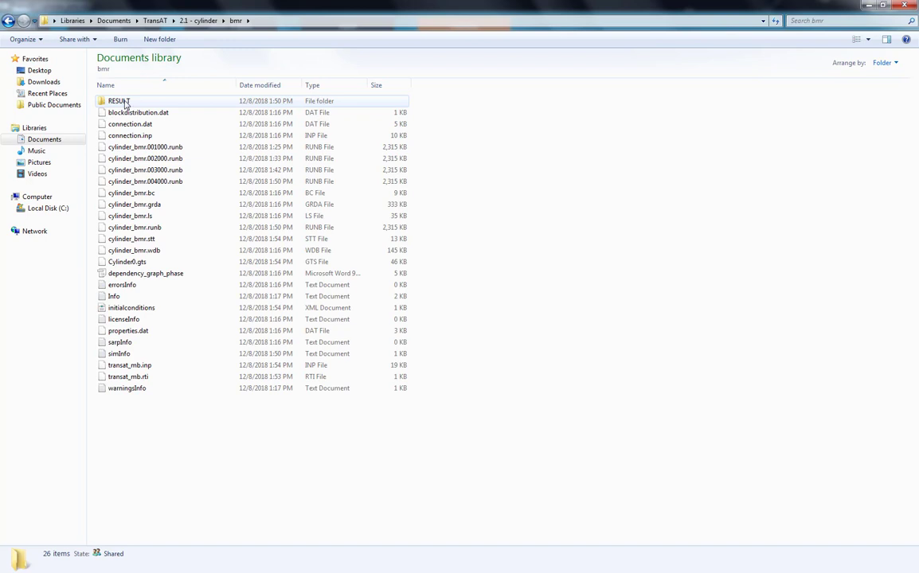
left_click(123, 102)
key("Delete")
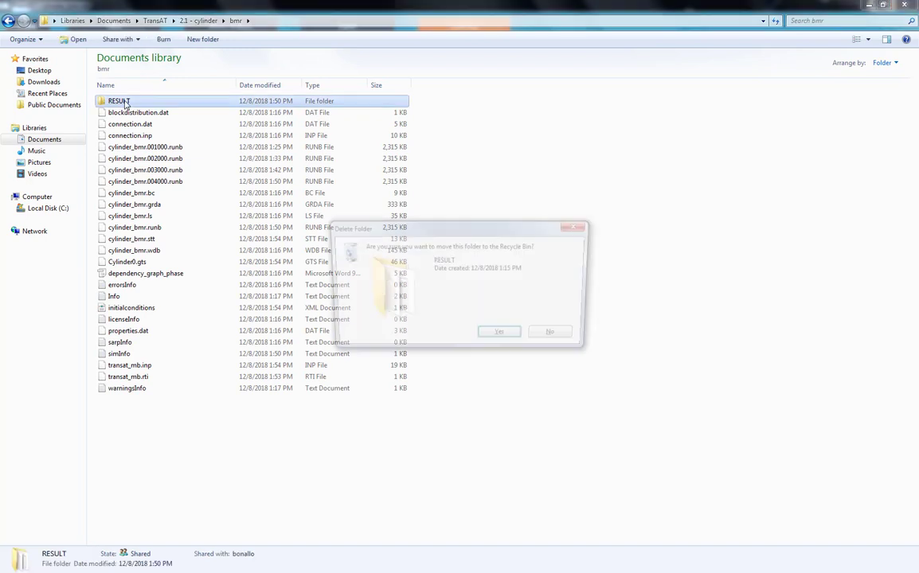
left_click(509, 336)
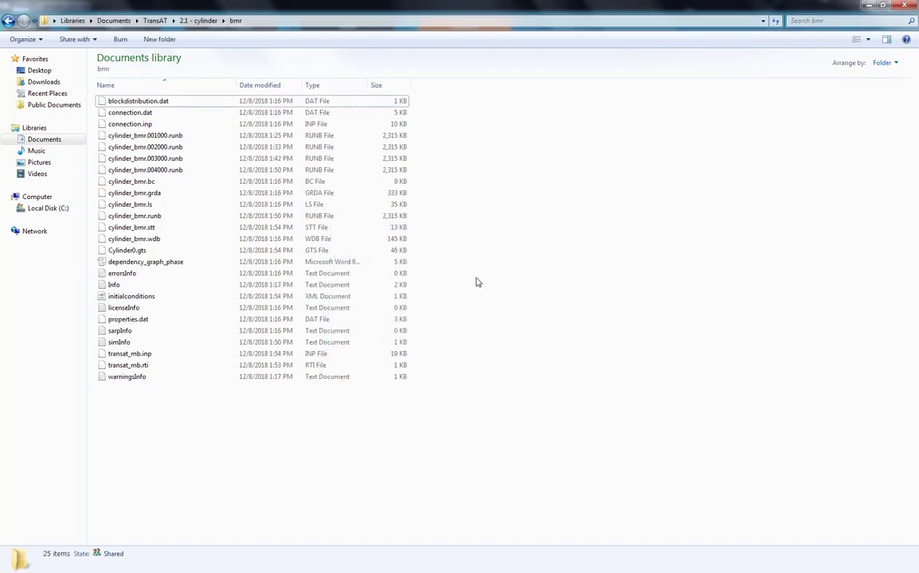
key("alt+Tab")
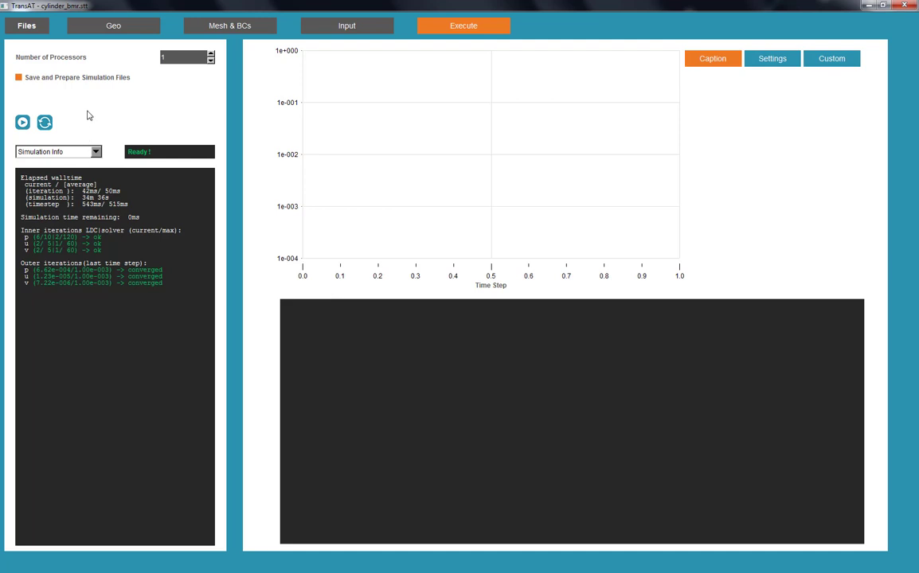
Set the number of processors to 3 and run the simulation
double_click(176, 58)
type("3")
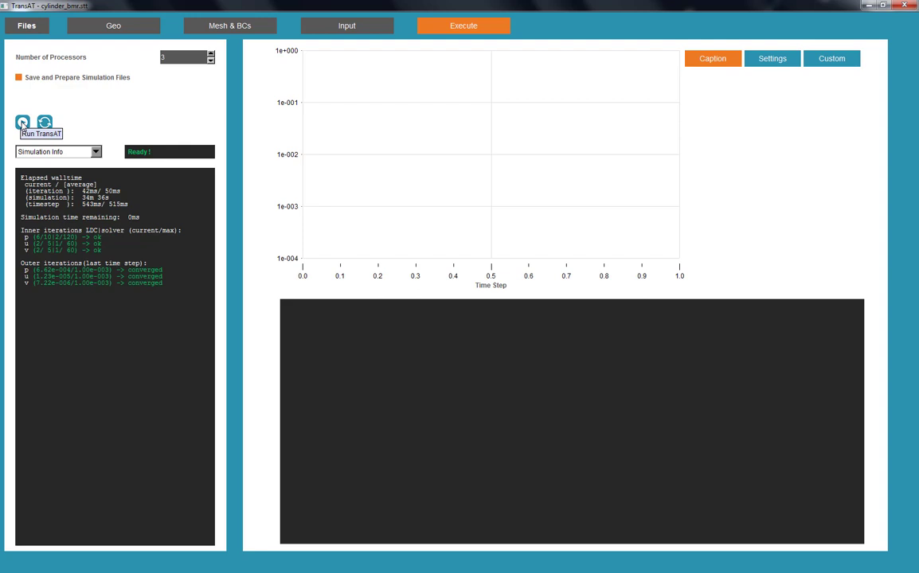
left_click_drag(32, 236, 126, 237)
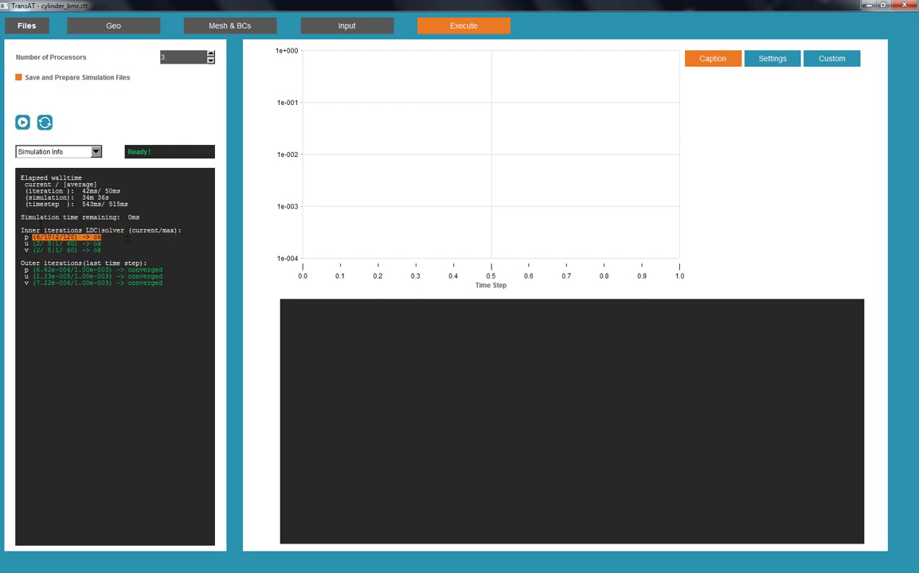
left_click(22, 121)
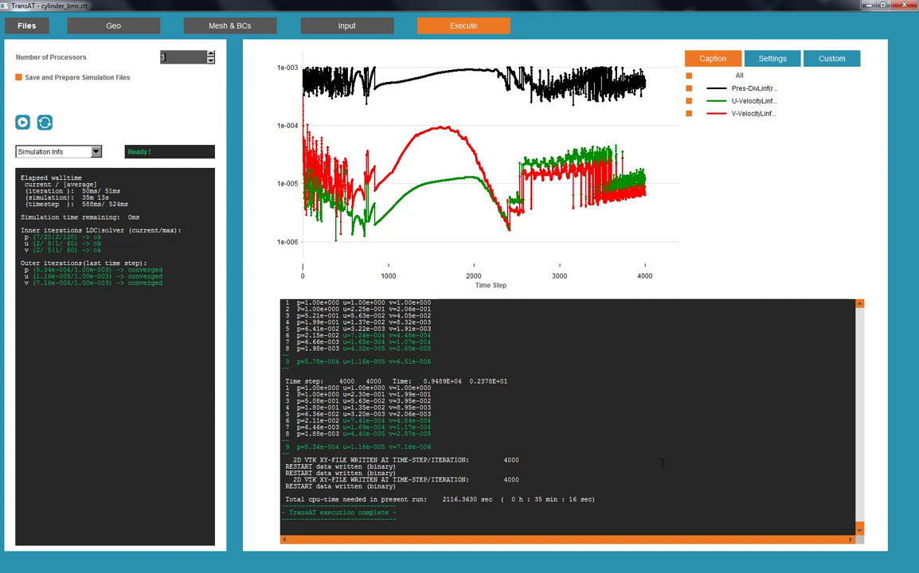
Examine the residuals in the solver output around time steps 2903 and 1580 and at the end of the run
left_click_drag(859, 526, 859, 470)
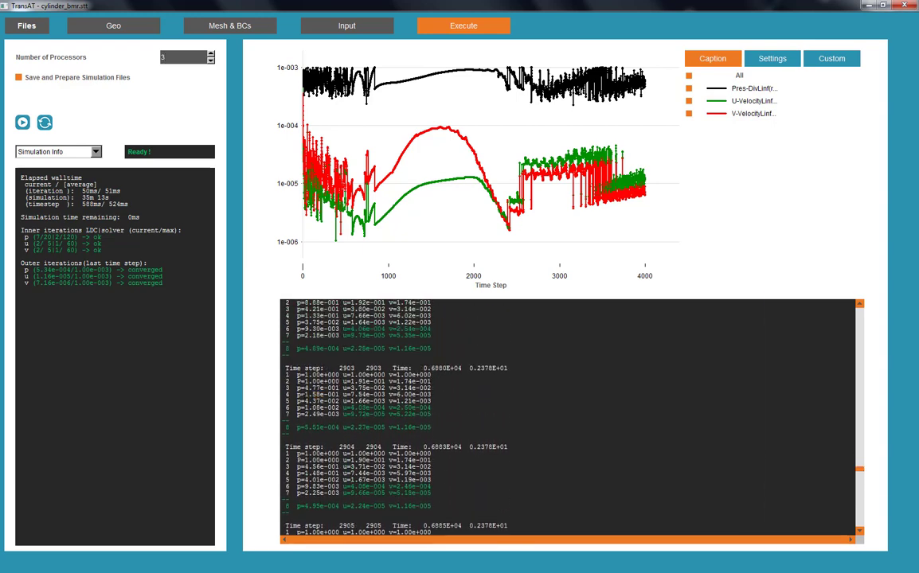
left_click_drag(859, 469, 857, 397)
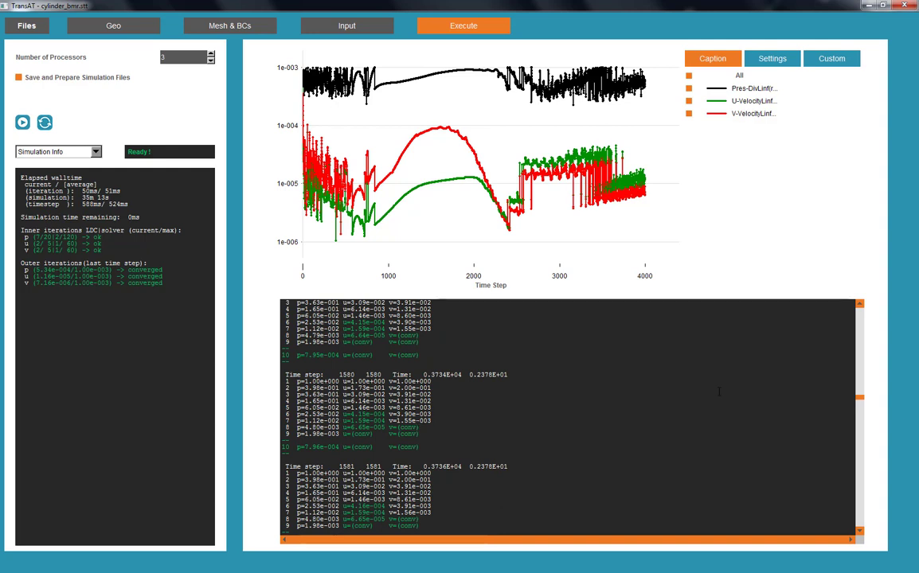
left_click_drag(859, 398, 859, 529)
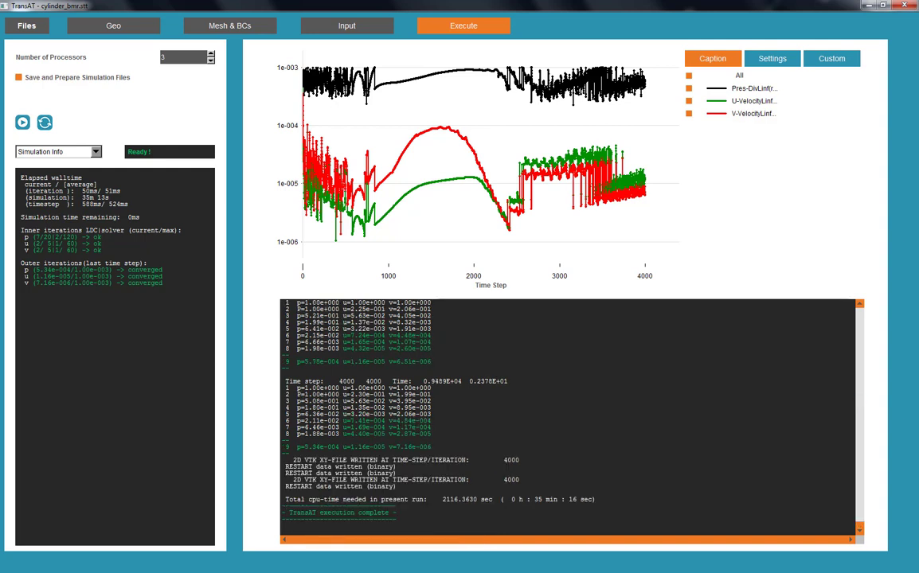